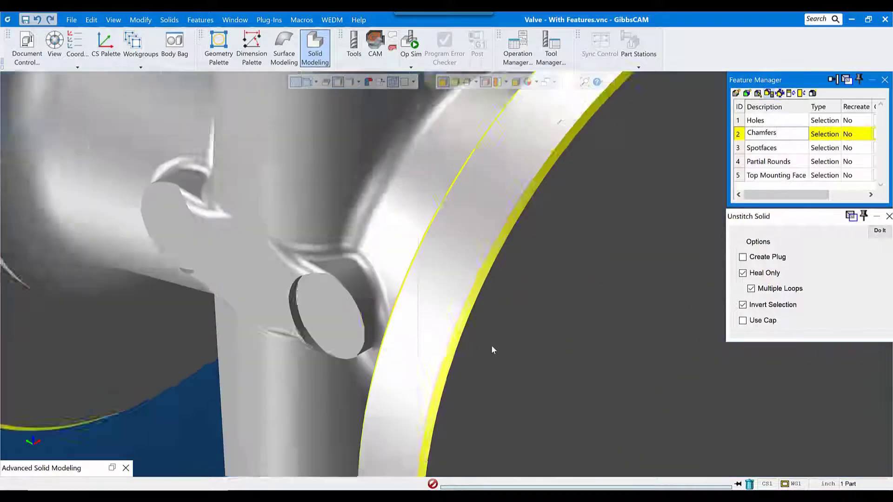
Unstitch the Chamfers feature and then the Spotfaces feature from the valve body, healing the openings.
click(874, 235)
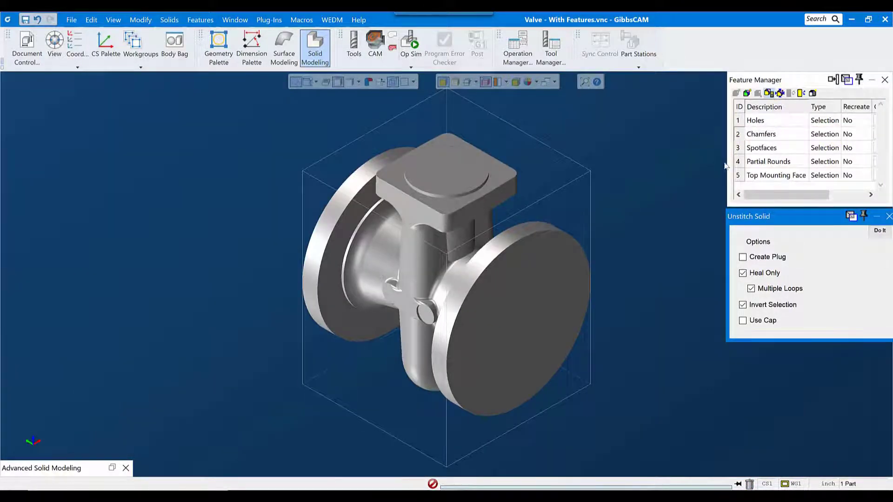
click(762, 148)
scroll(403, 303, up, 5)
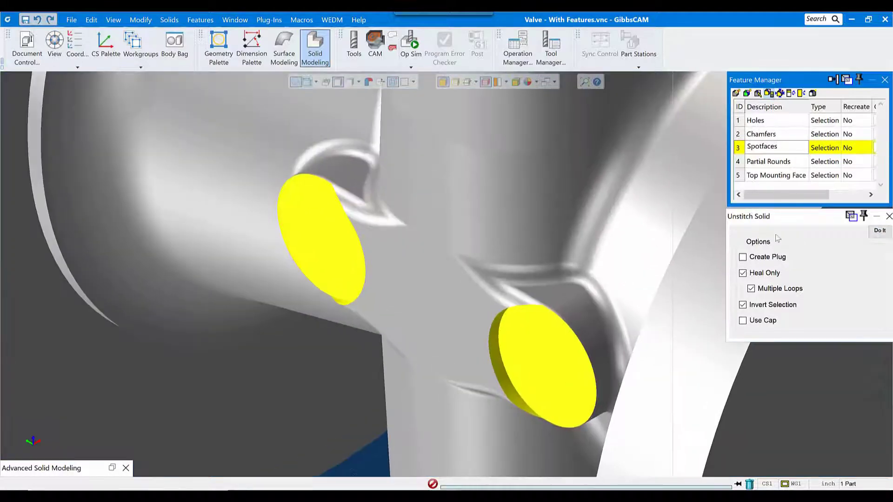
click(879, 231)
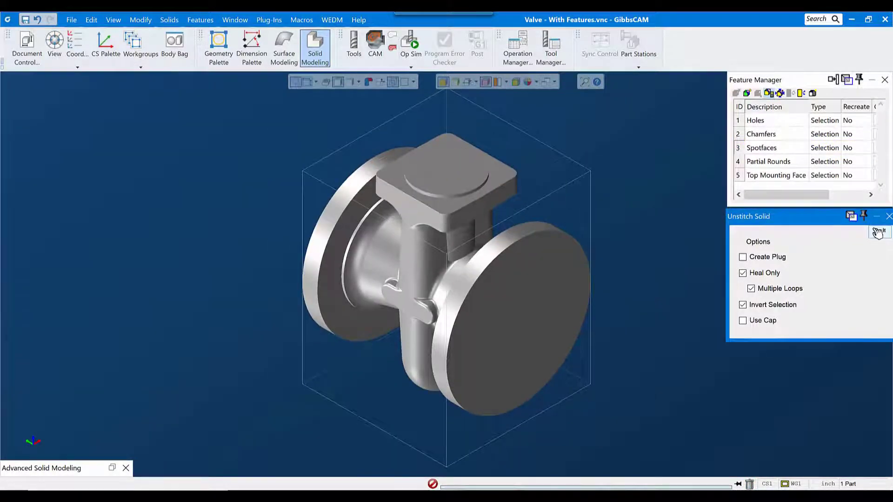
Unstitch the faces stored in the Partial Rounds feature from the valve body.
click(783, 163)
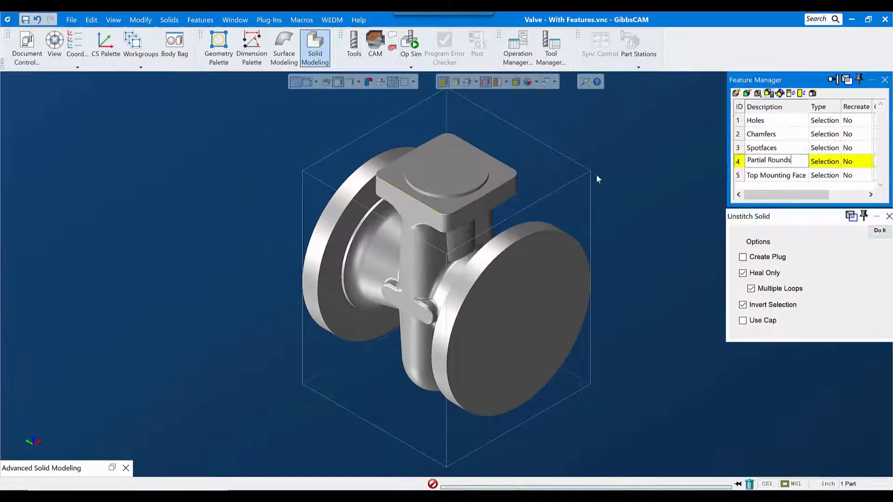
scroll(413, 212, up, 5)
click(879, 231)
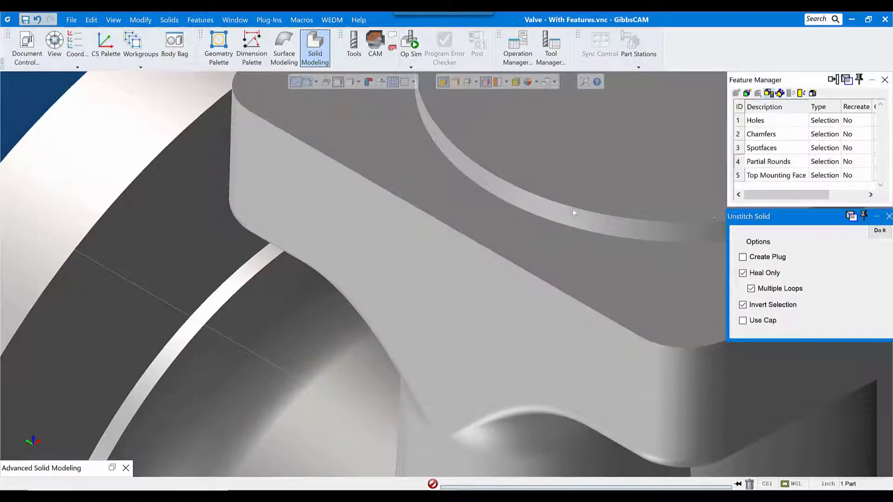
Unstitch the faces stored in the Top Mounting Face feature from the valve body.
key(ctrl+u)
click(770, 178)
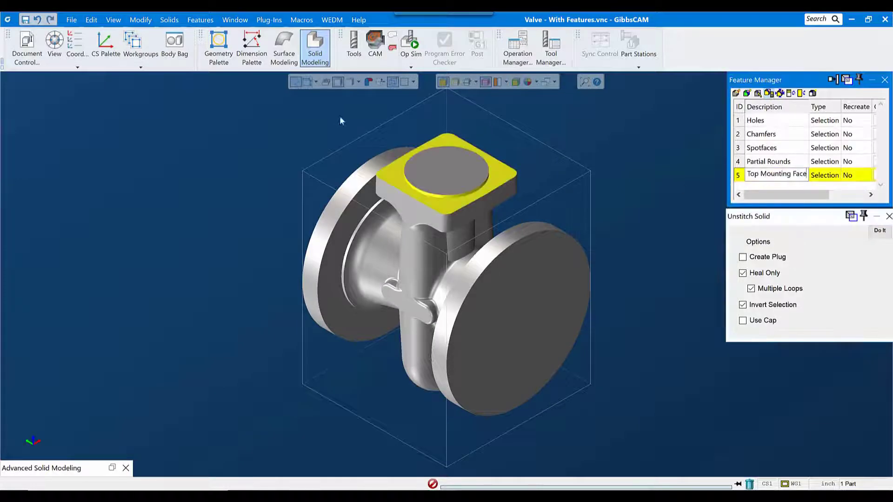
drag(340, 116, 505, 240)
click(879, 231)
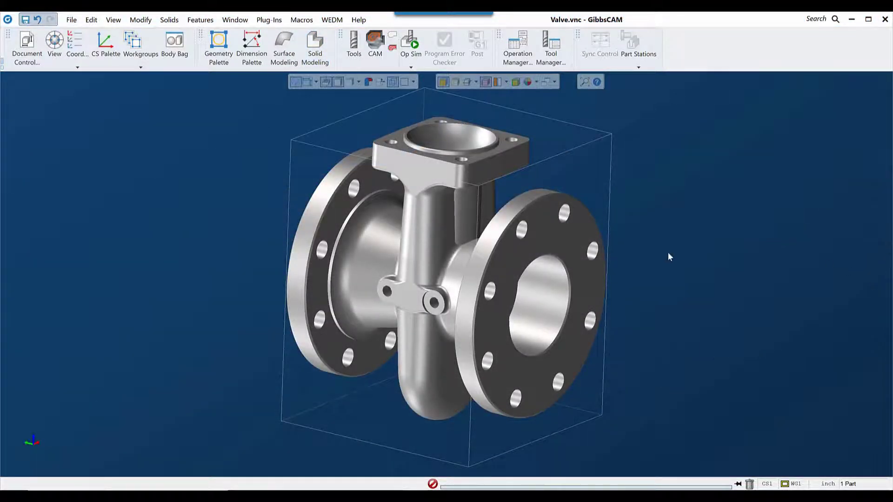
Store the valve body in the Body Bag and duplicate it so that a copy remains in the workspace.
middle_drag(674, 307, 585, 261)
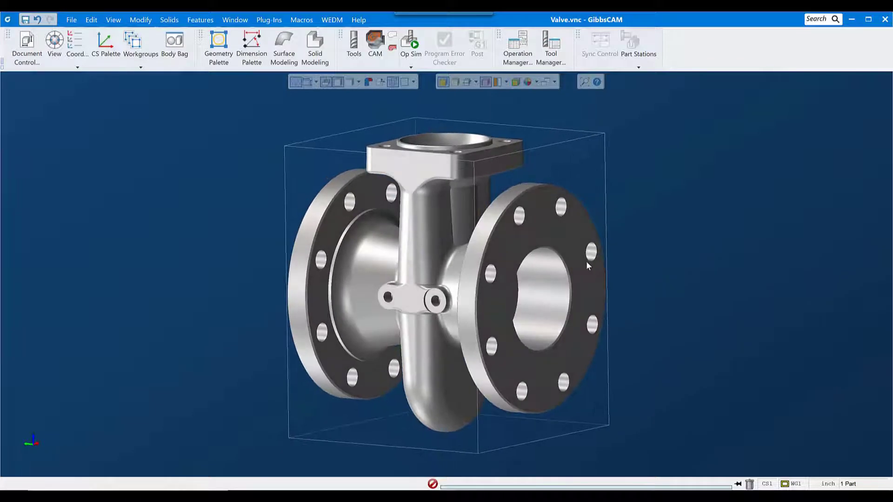
click(505, 246)
key(ctrl+b)
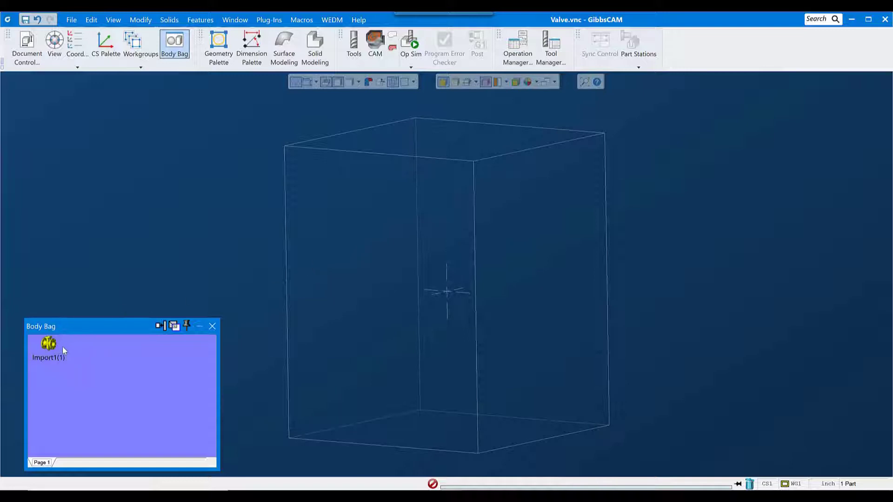
click(139, 20)
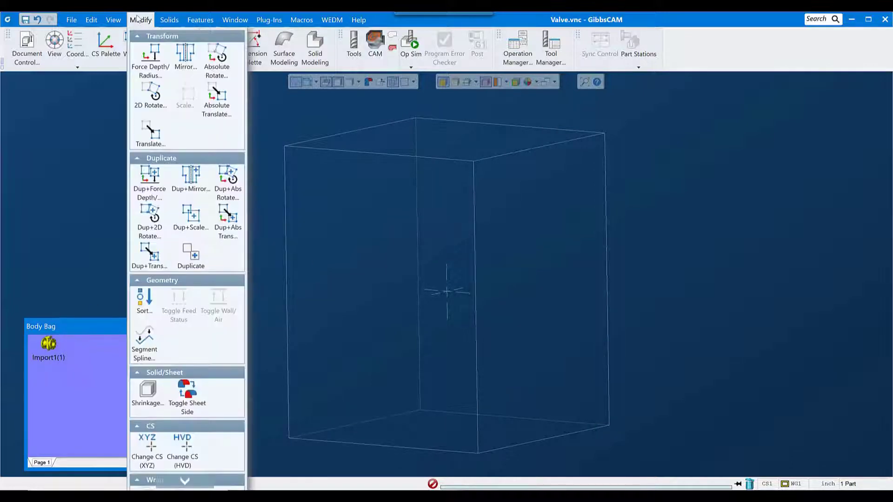
click(200, 269)
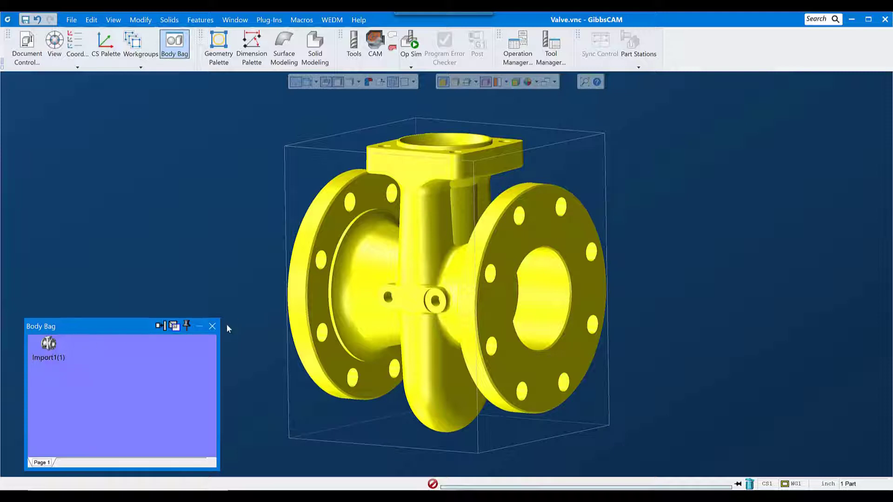
click(213, 326)
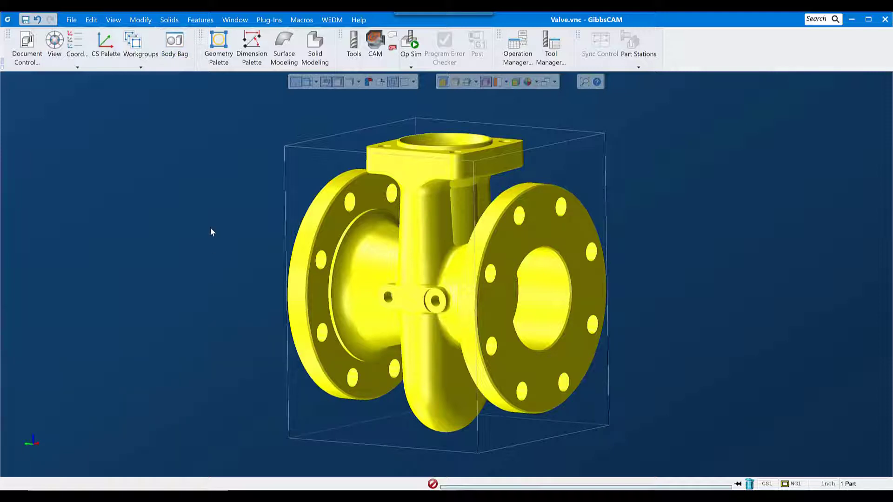
click(579, 151)
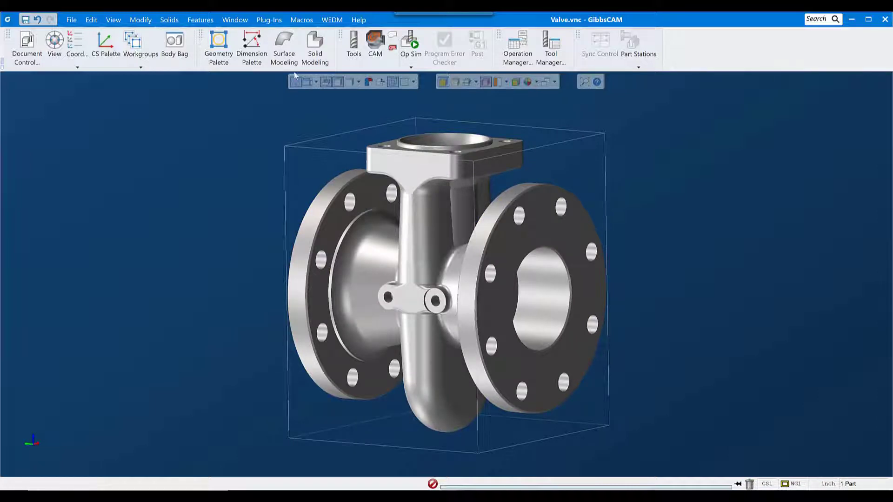
Show the solid's edges and remove the upper bolt hole of the near flange with Unstitch Solid, using its front and back edge loops.
click(314, 47)
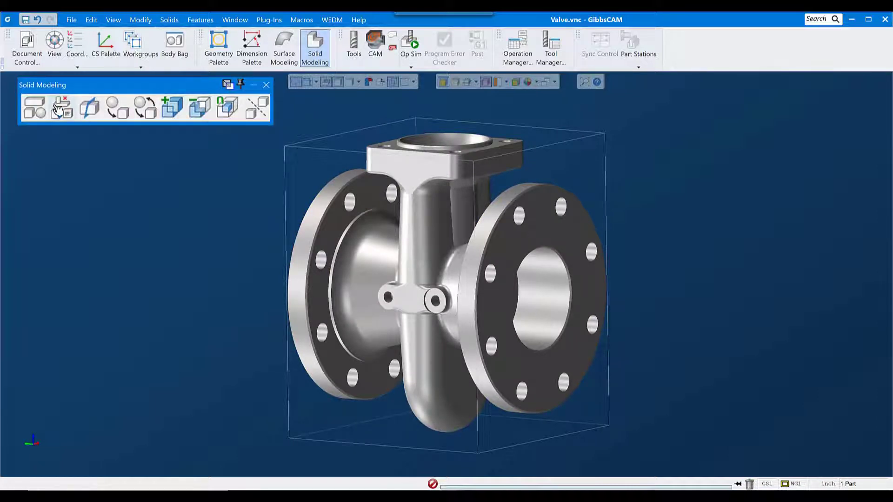
click(59, 110)
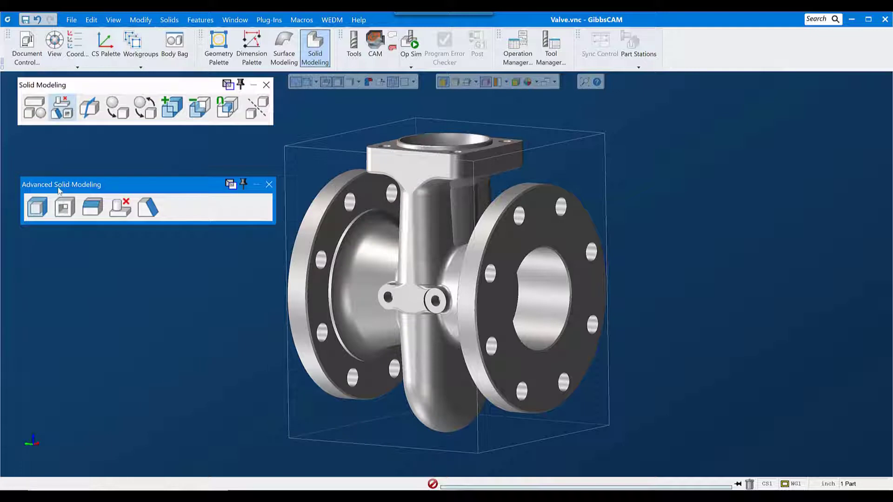
click(130, 212)
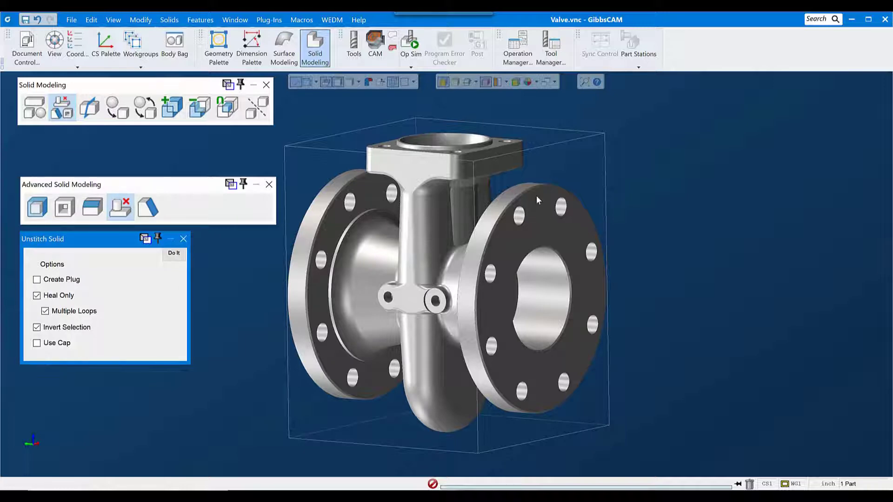
click(456, 82)
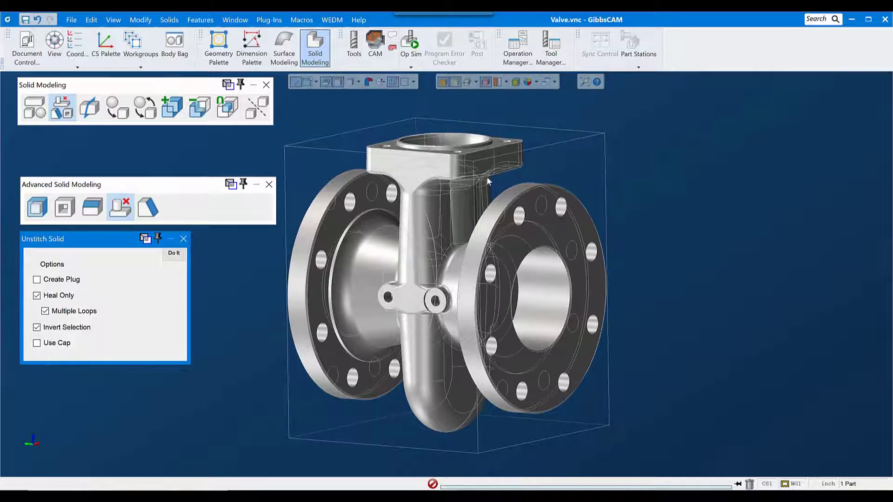
scroll(512, 230, up, 5)
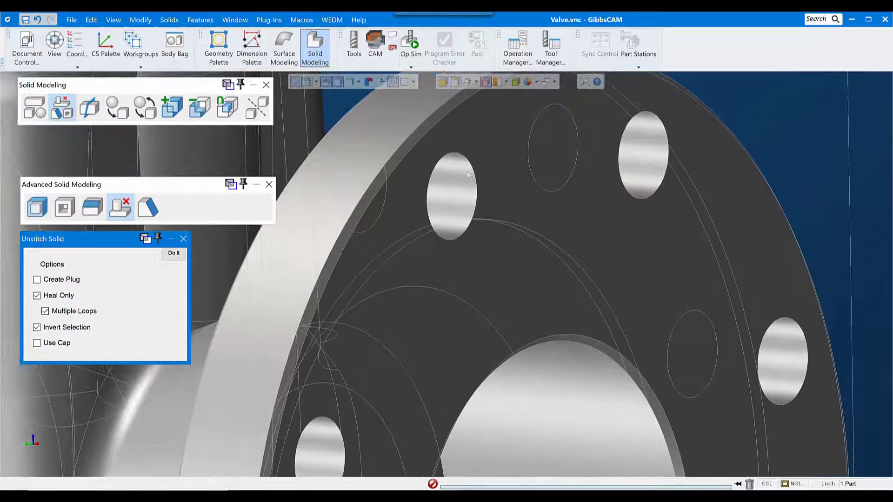
click(467, 162)
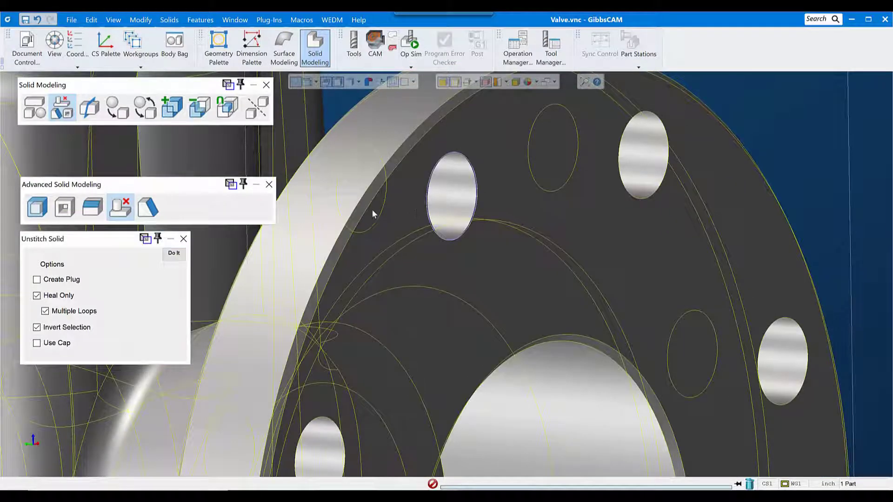
click(360, 148)
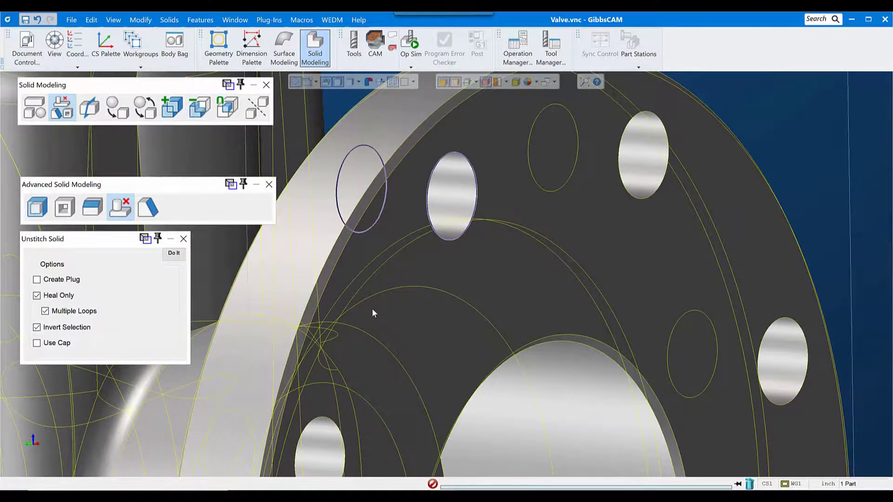
middle_drag(372, 308, 465, 321)
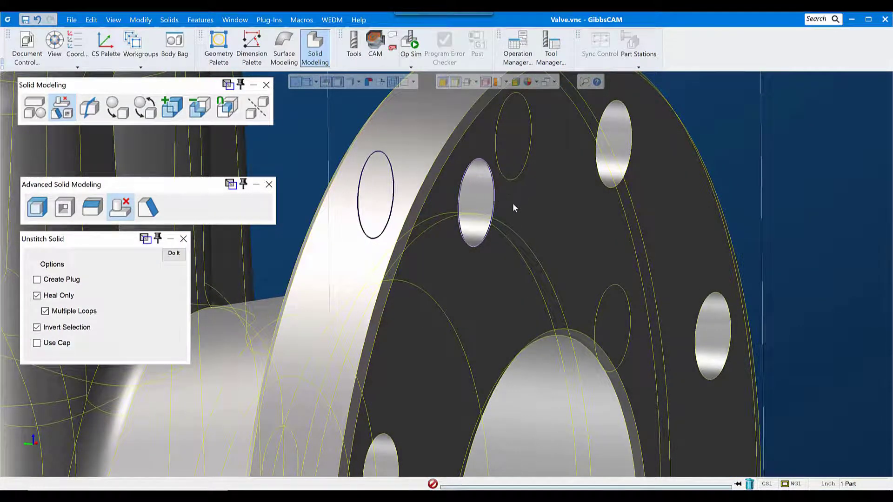
click(173, 253)
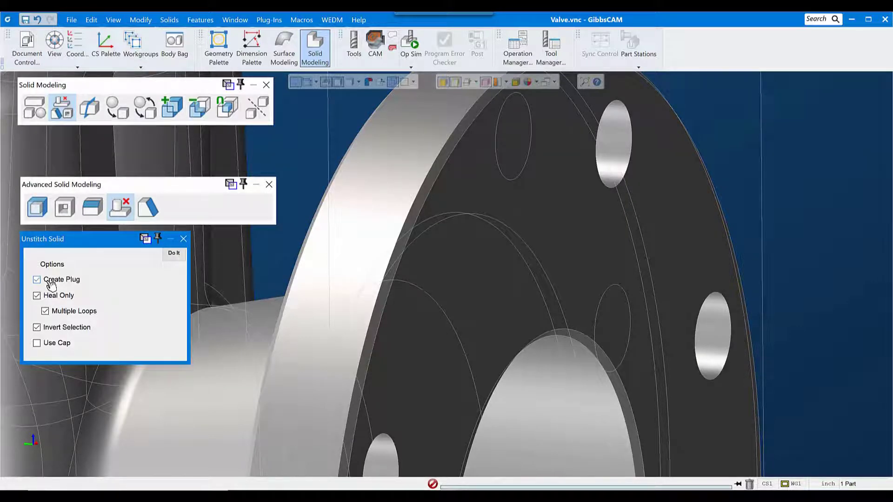
Unstitch the adjacent flange bolt hole by its two edge loops with Create Plug enabled, and store the plug body in the Body Bag.
click(622, 108)
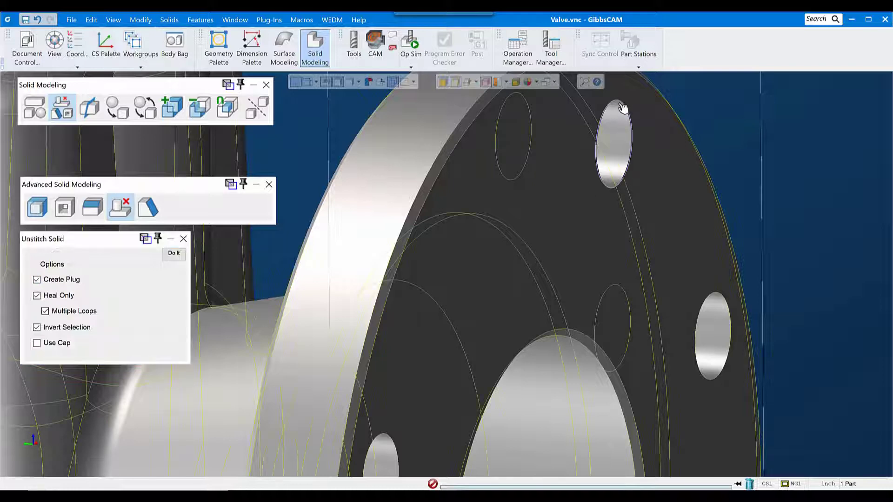
click(502, 126)
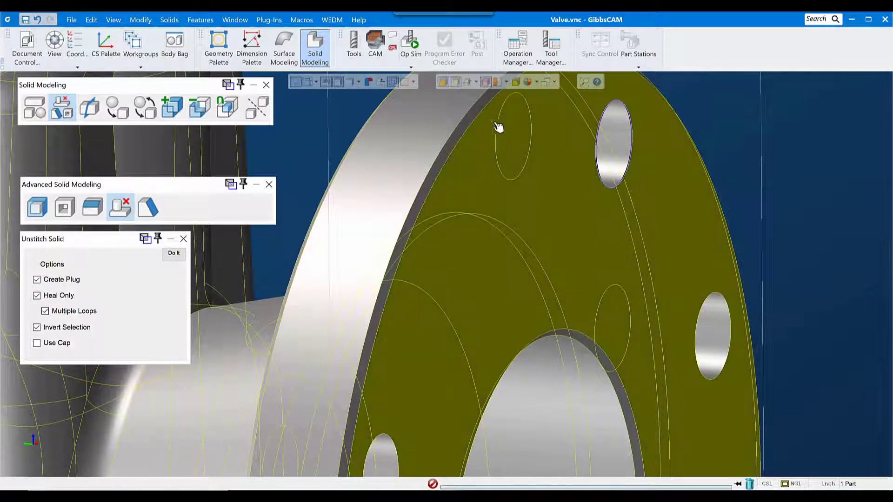
click(528, 139)
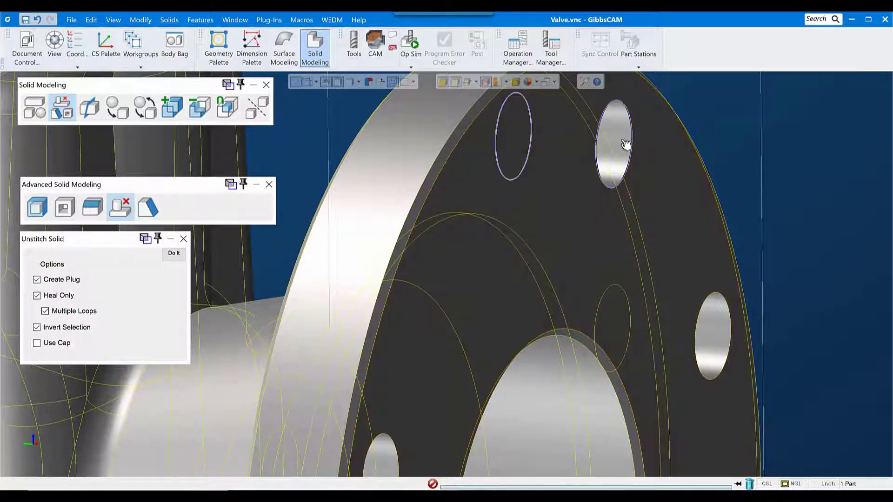
click(173, 254)
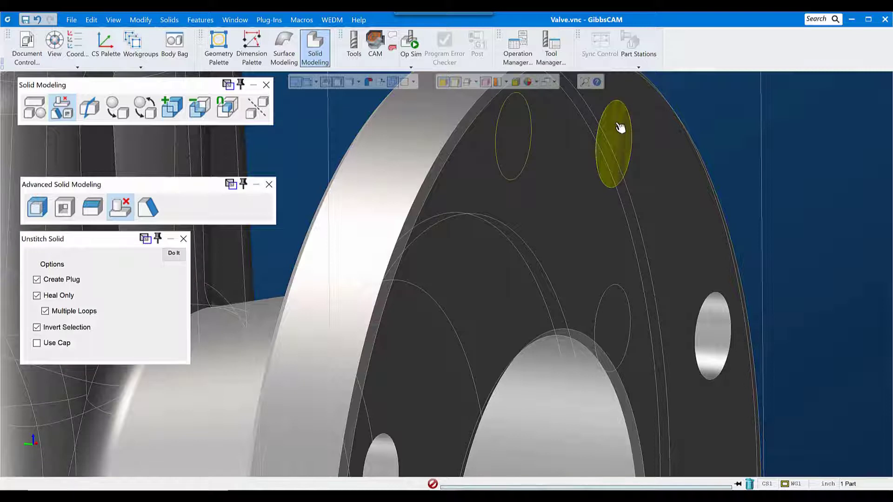
double_click(620, 127)
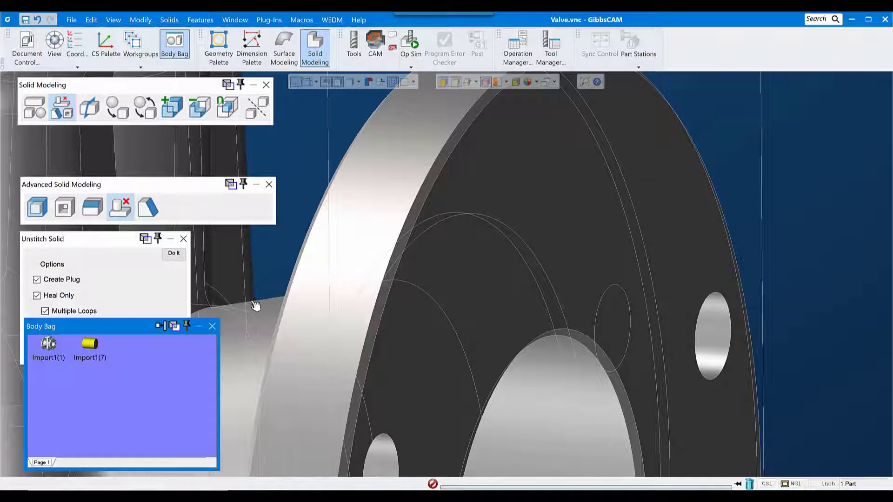
click(271, 273)
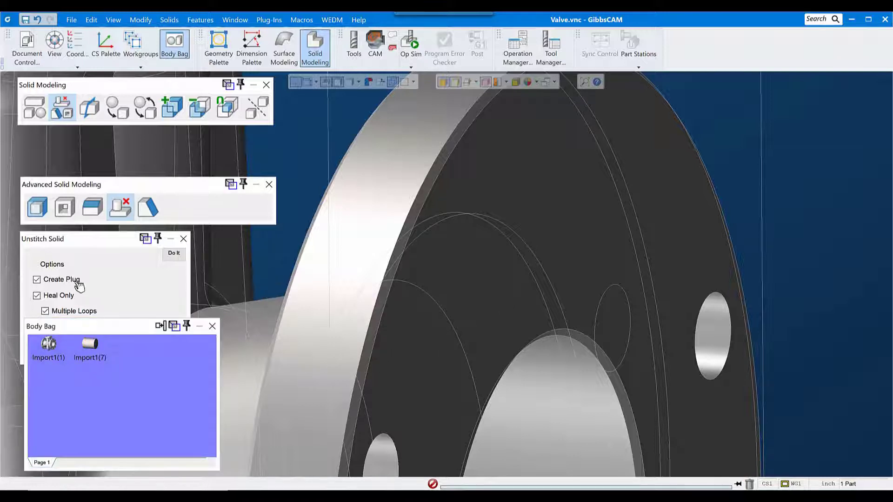
Turn off Create Plug and try to unstitch two more flange bolt holes at once by their front and back edge loops.
click(37, 279)
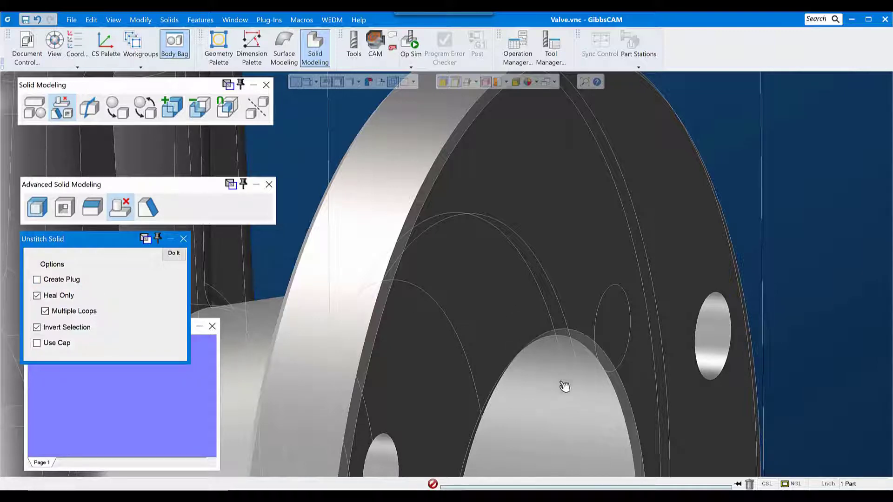
middle_drag(564, 384, 542, 299)
click(678, 215)
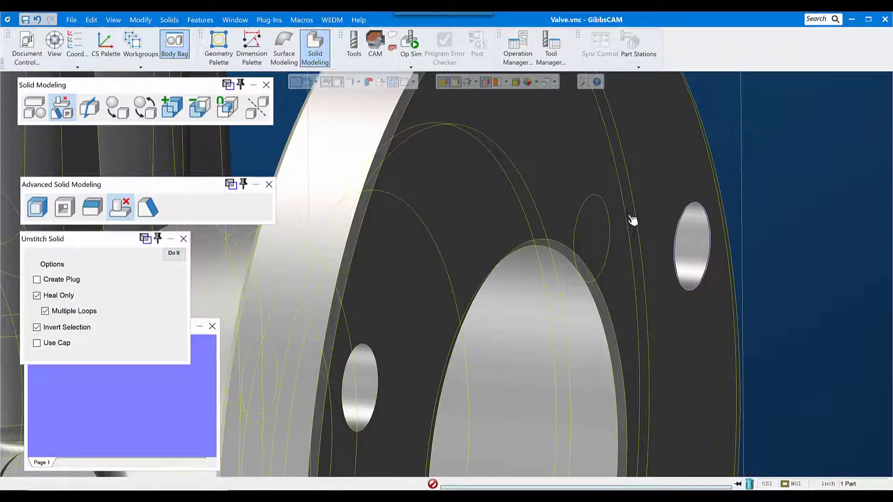
click(608, 222)
middle_drag(643, 300, 604, 137)
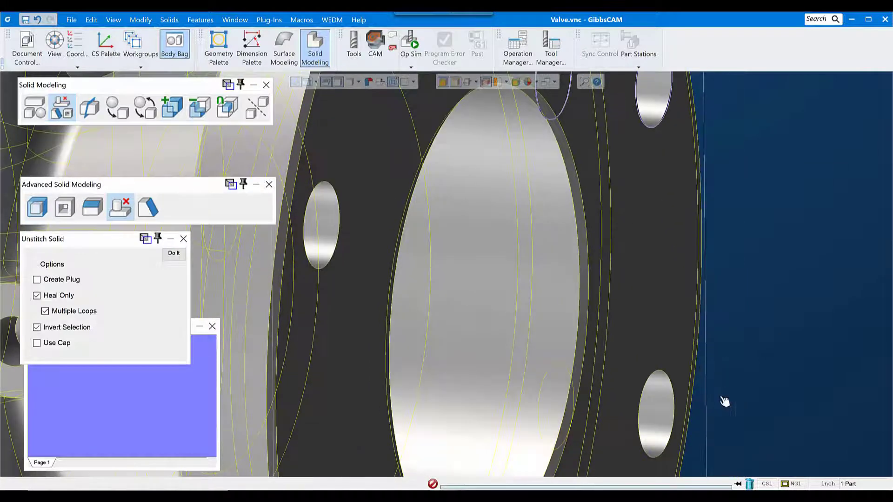
click(656, 372)
click(554, 375)
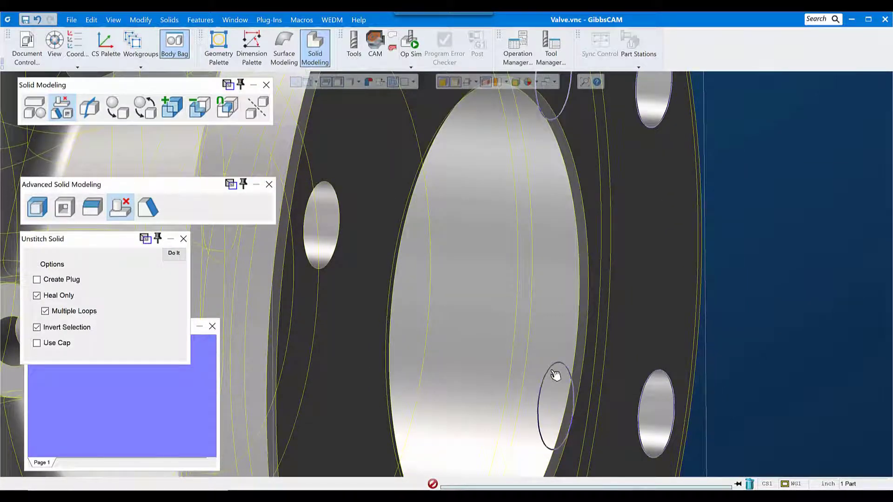
click(174, 254)
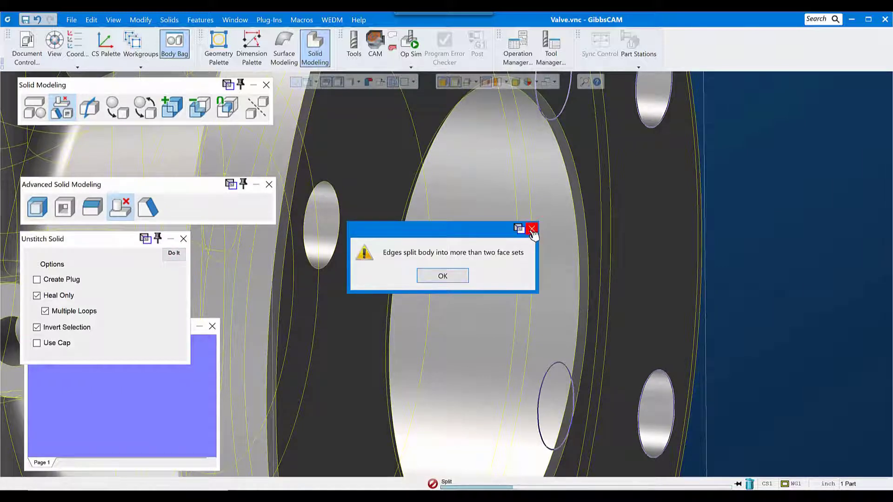
click(532, 228)
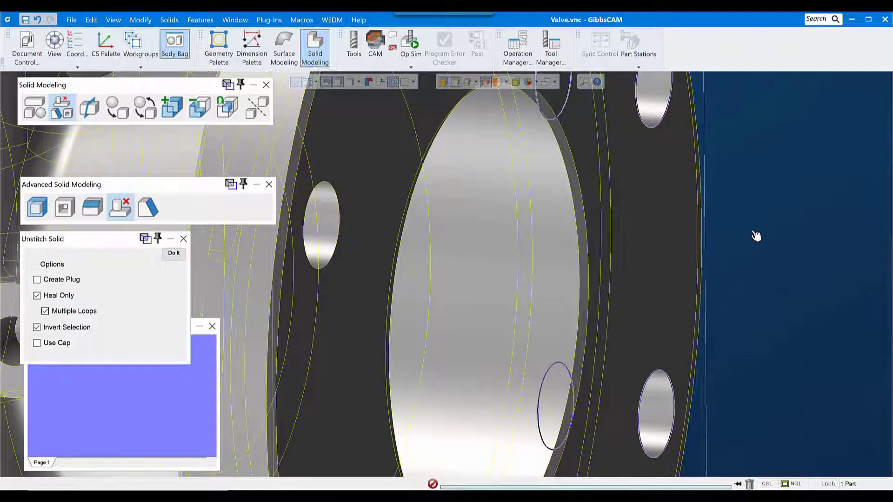
scroll(746, 290, down, 3)
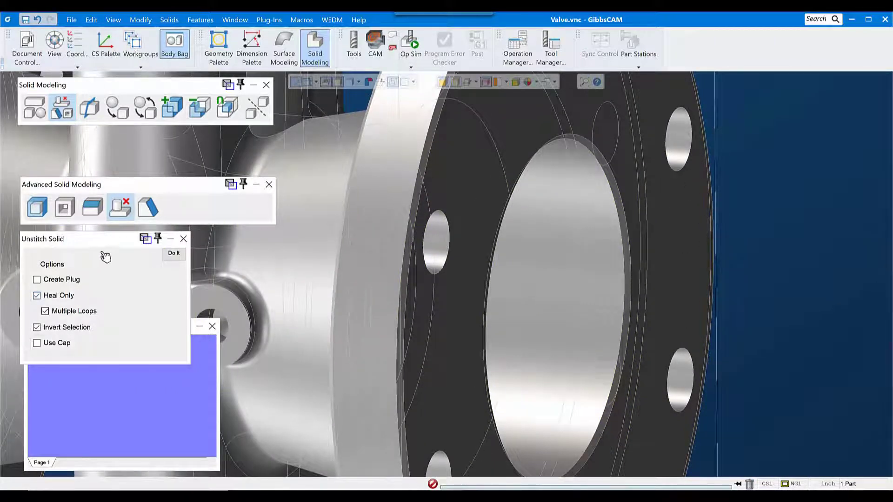
Hide the solid's edges and unstitch the next bolt hole of the near flange by selecting its cylindrical wall face.
click(183, 239)
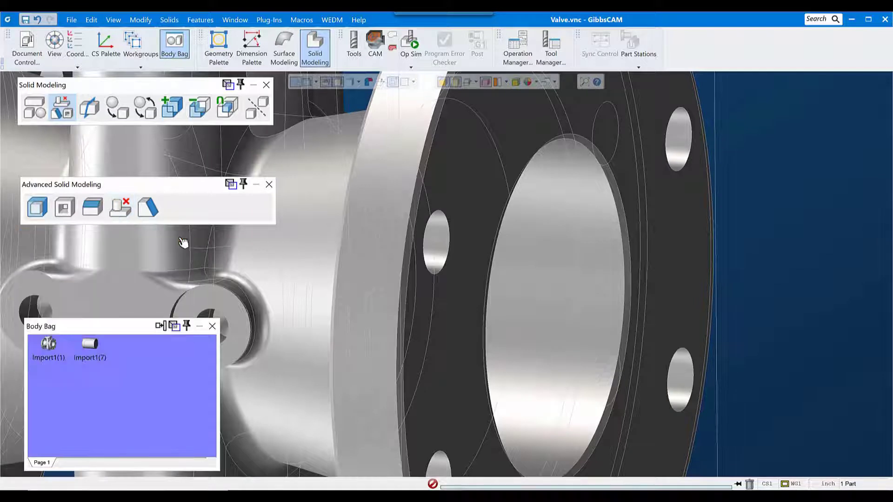
click(457, 83)
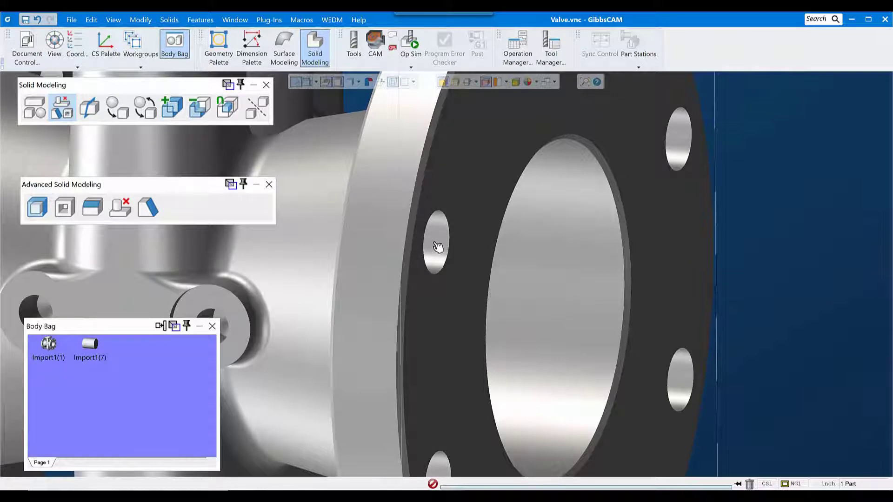
click(435, 247)
middle_drag(434, 293, 217, 385)
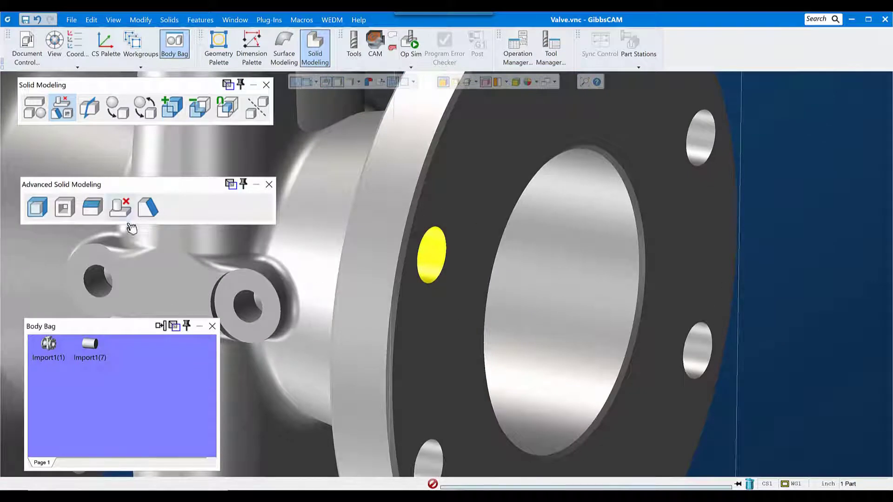
click(122, 209)
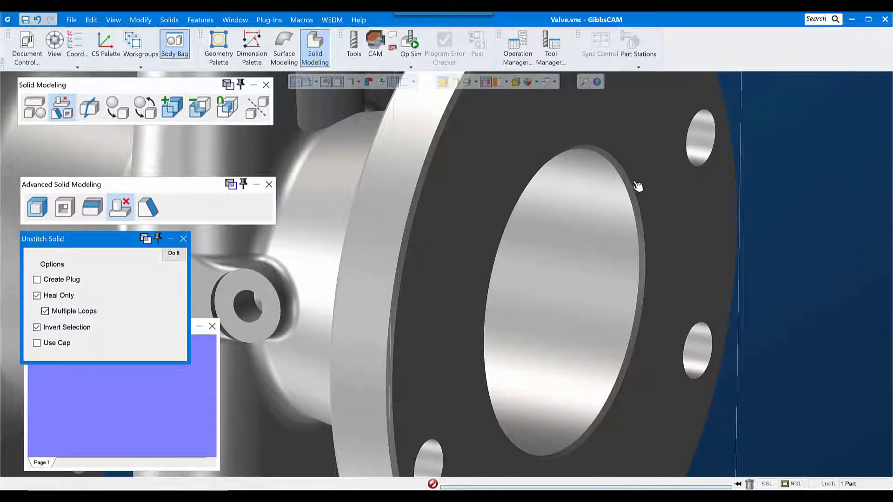
Select the wall faces of all remaining bolt holes in the near flange for Unstitch Solid.
scroll(636, 183, down, 1)
click(690, 146)
click(693, 332)
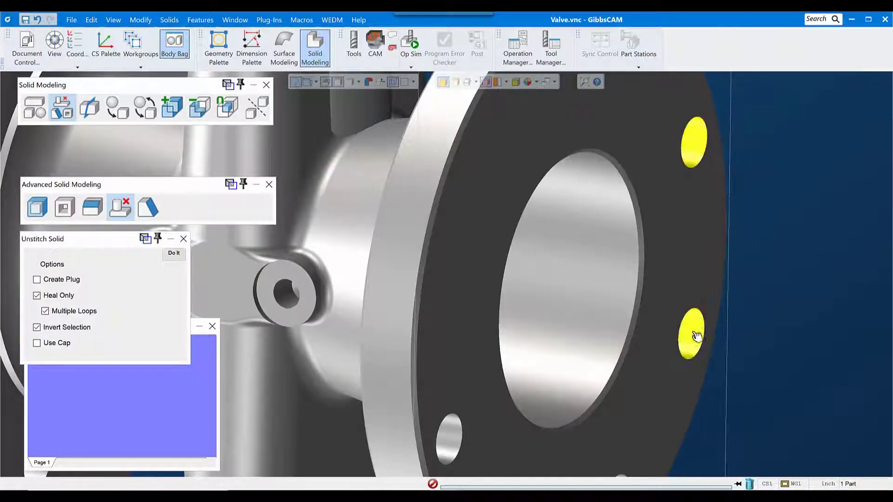
middle_drag(623, 376, 656, 221)
click(647, 340)
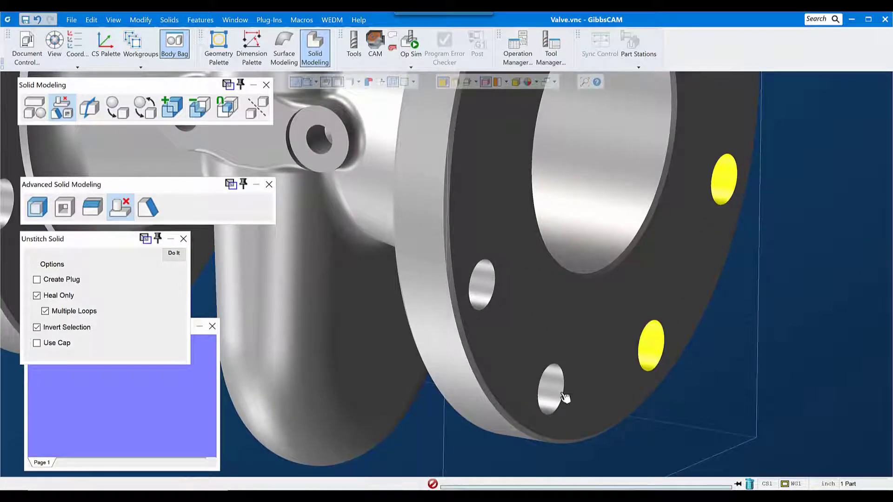
click(561, 395)
Add the eight bolt-hole faces of the opposite flange to the selection and unstitch all selected holes at once.
middle_drag(561, 396, 588, 310)
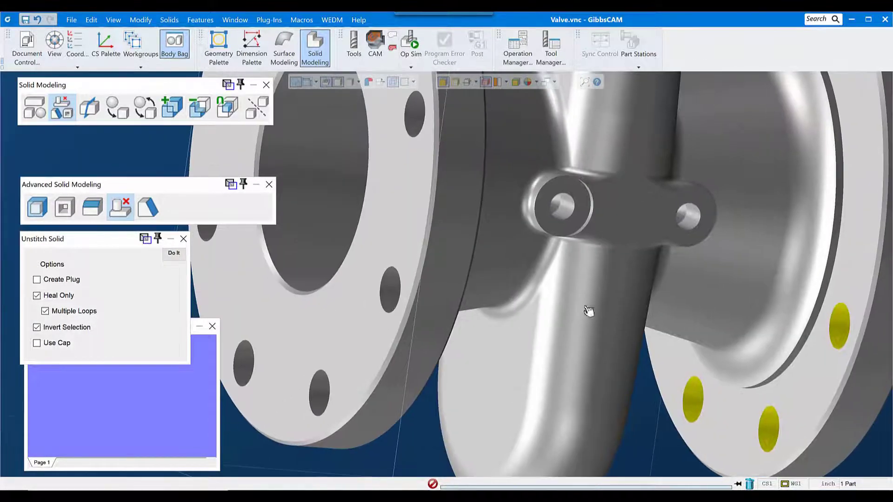
click(389, 291)
click(414, 113)
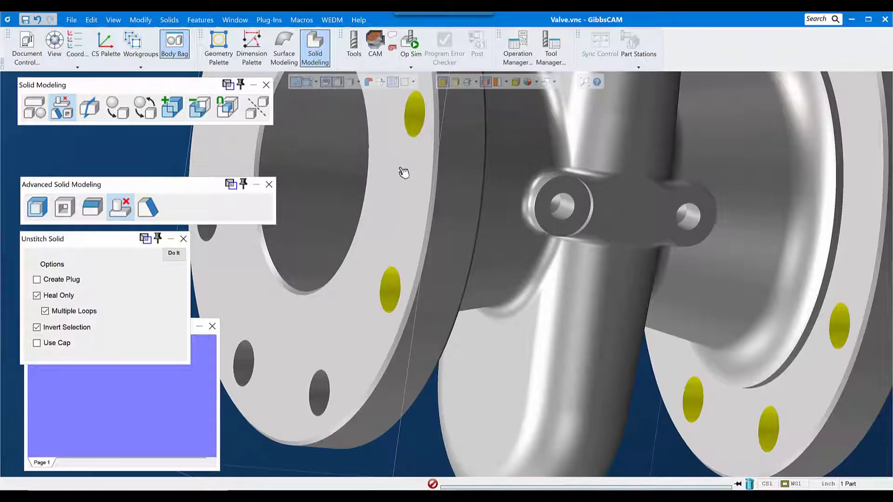
middle_drag(386, 196, 492, 348)
click(481, 118)
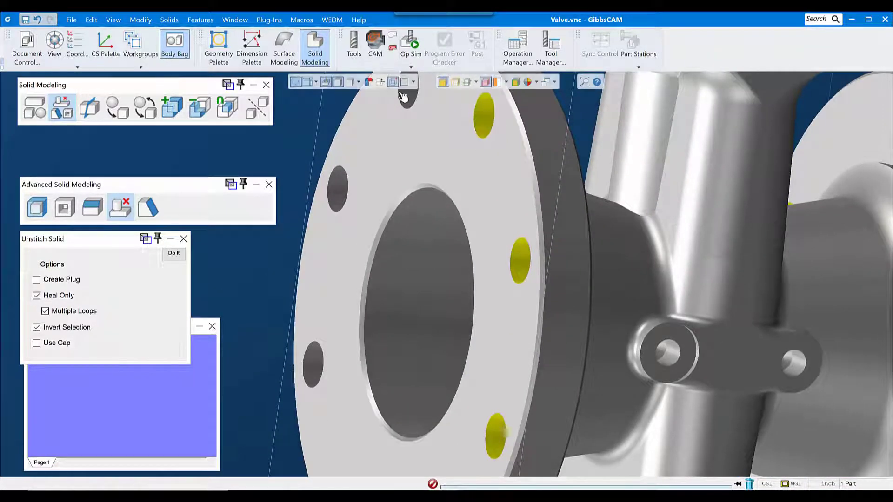
click(405, 100)
click(342, 182)
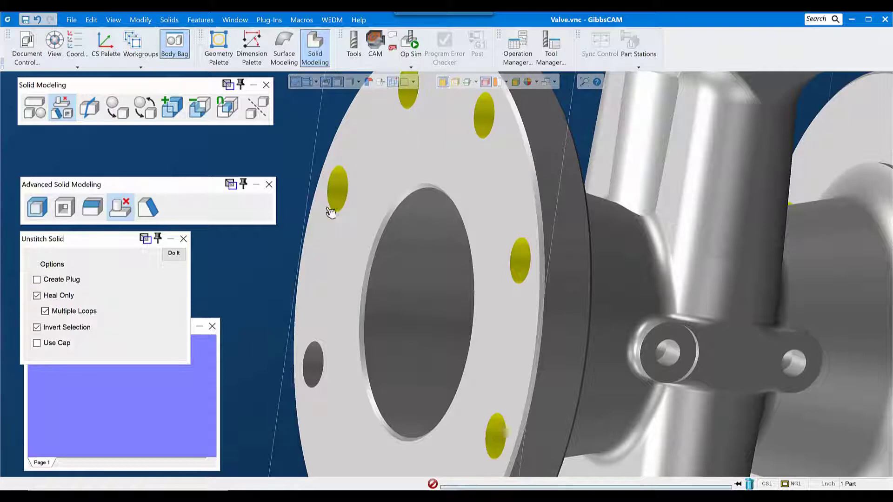
click(313, 365)
middle_drag(315, 368, 340, 188)
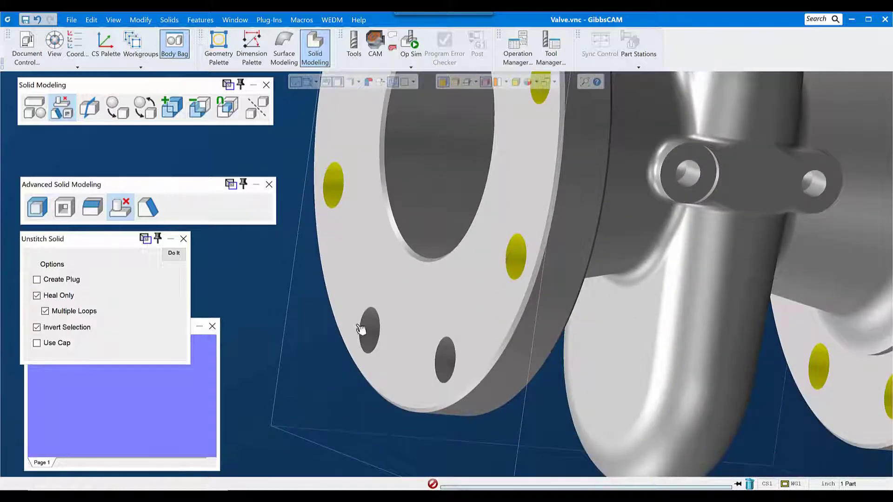
middle_drag(377, 332, 375, 332)
click(375, 336)
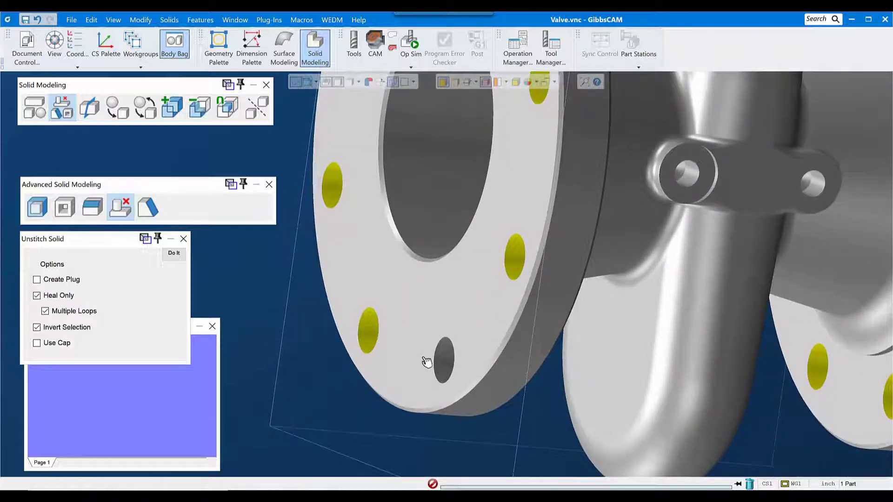
click(444, 362)
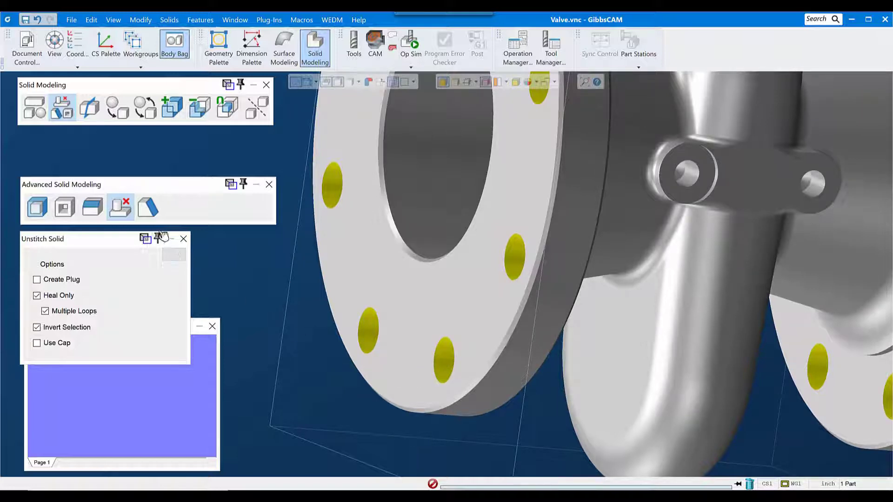
click(174, 255)
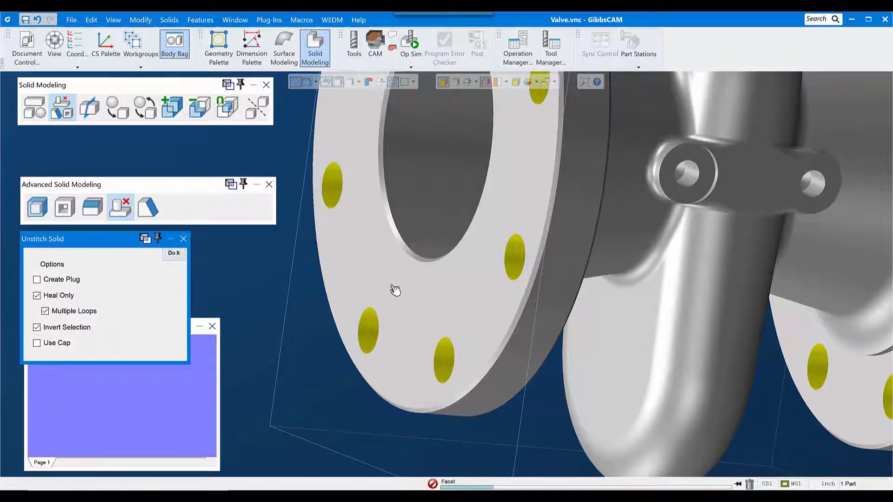
Remove the four corner holes of the square top flange with Unstitch Solid by their wall faces.
scroll(509, 319, down, 5)
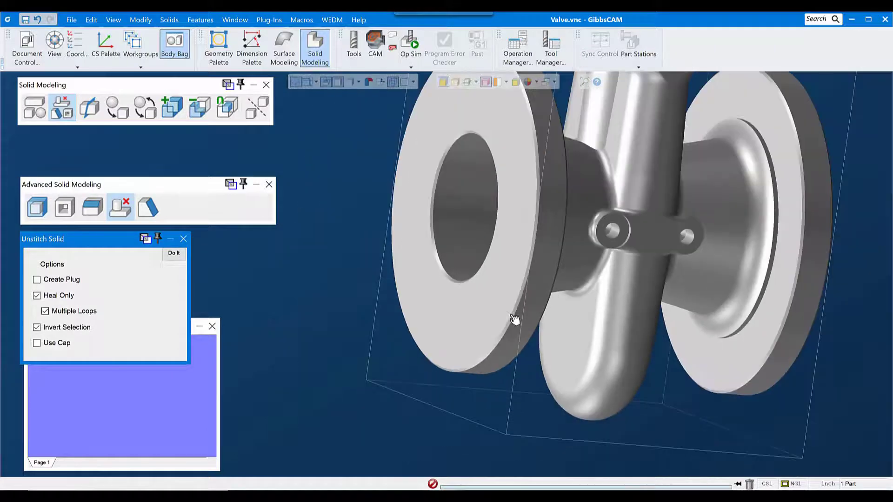
middle_drag(606, 275, 331, 251)
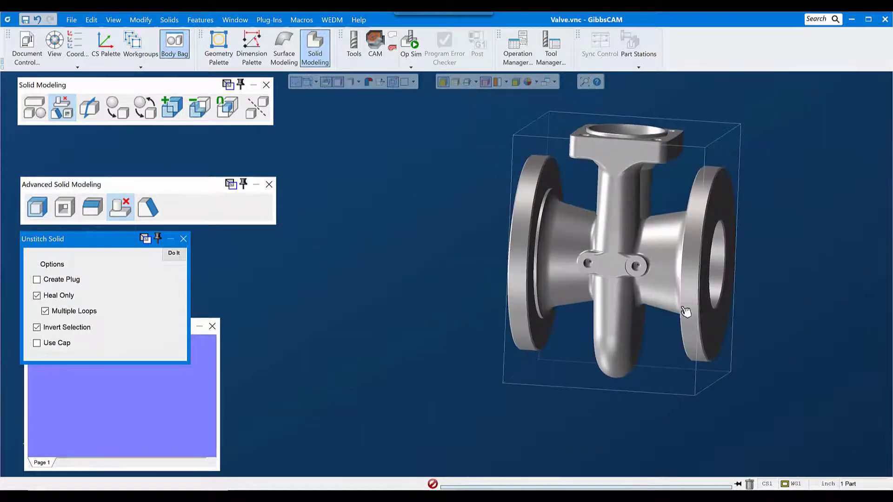
middle_drag(684, 309, 550, 373)
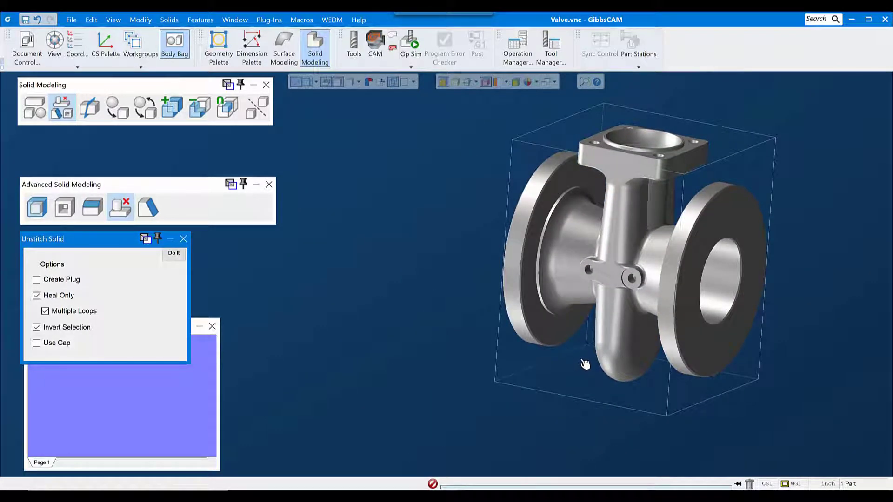
middle_drag(561, 201, 558, 406)
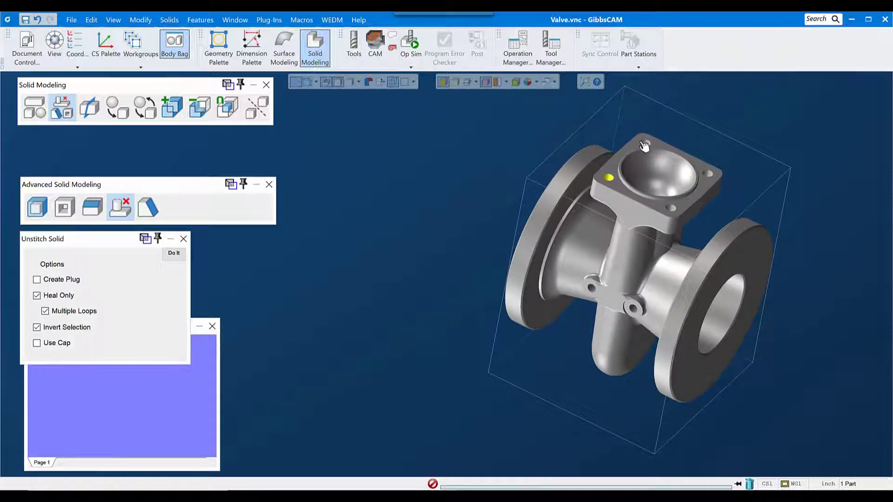
click(645, 146)
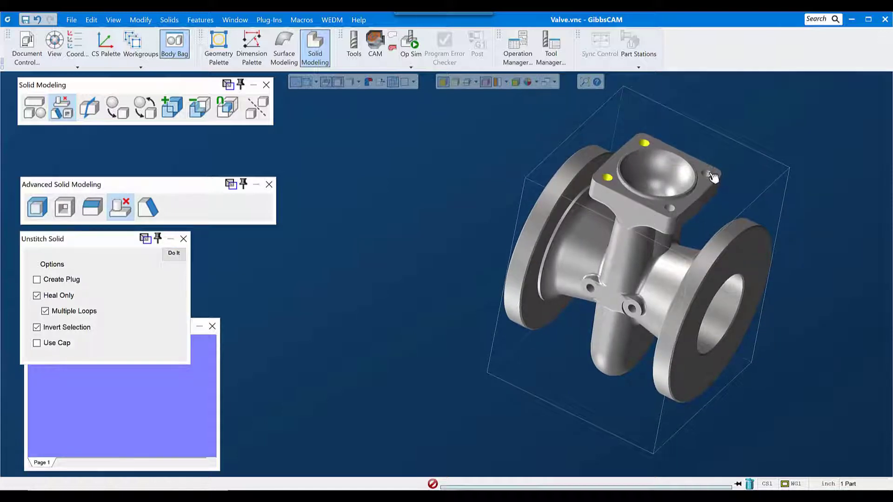
click(708, 176)
click(671, 209)
click(175, 254)
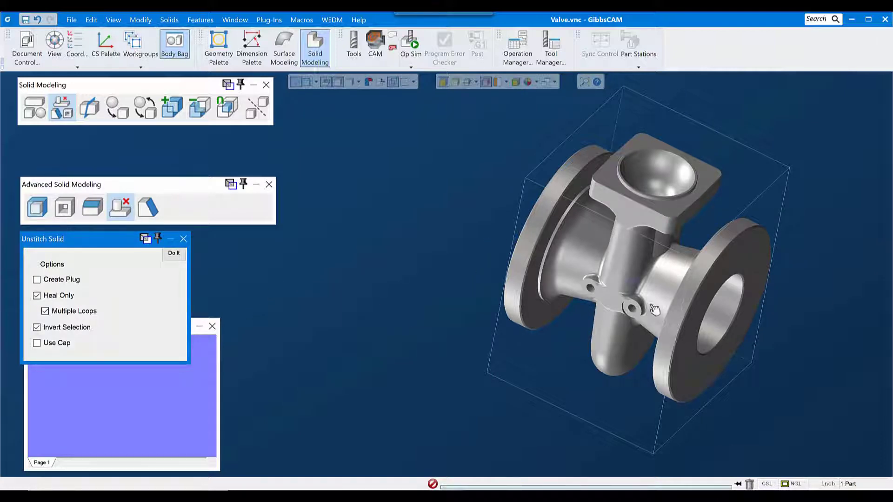
Select the narrow chamfer faces along the outer rims of both round flanges and remove them with Unstitch Solid.
scroll(559, 246, up, 5)
click(400, 239)
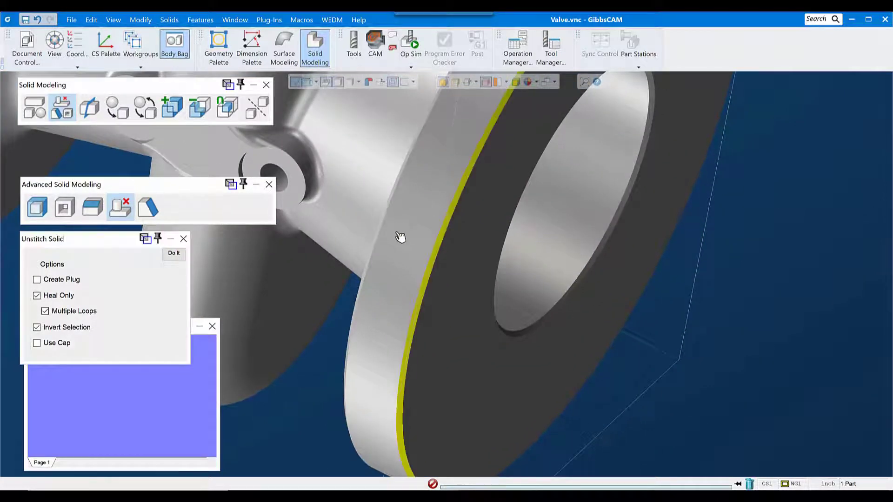
middle_drag(401, 239, 608, 265)
middle_drag(555, 243, 450, 232)
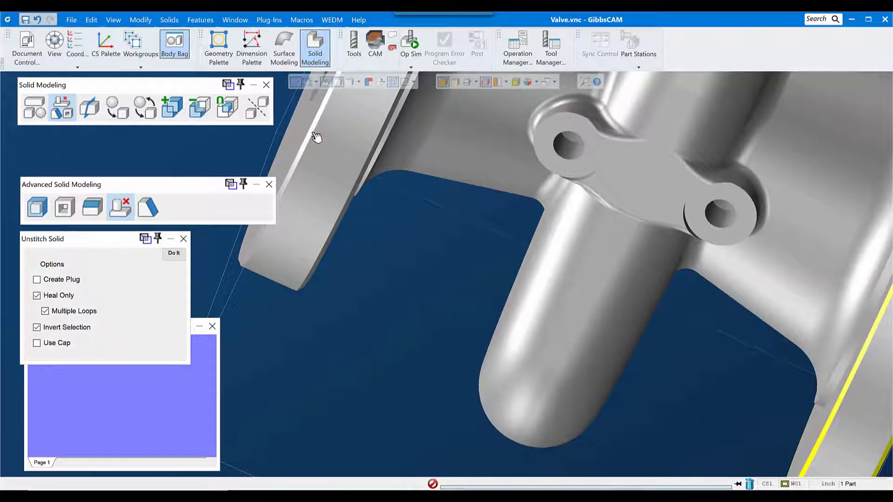
click(334, 152)
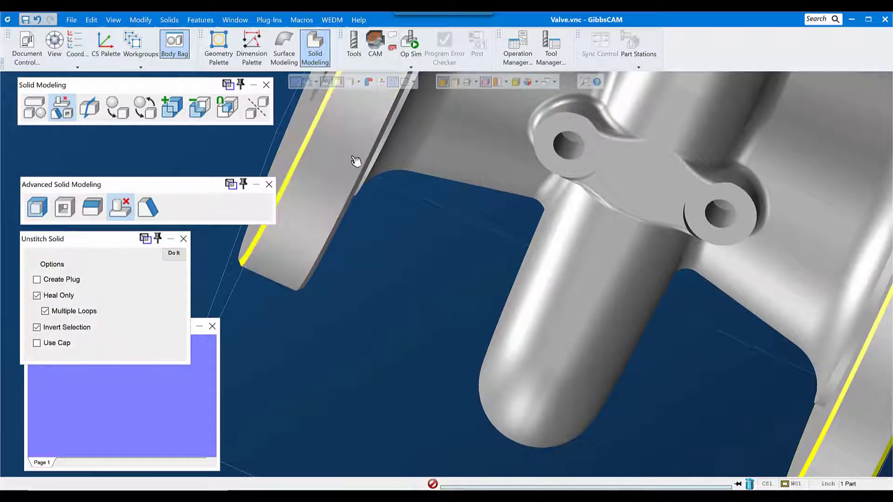
middle_drag(391, 215, 308, 171)
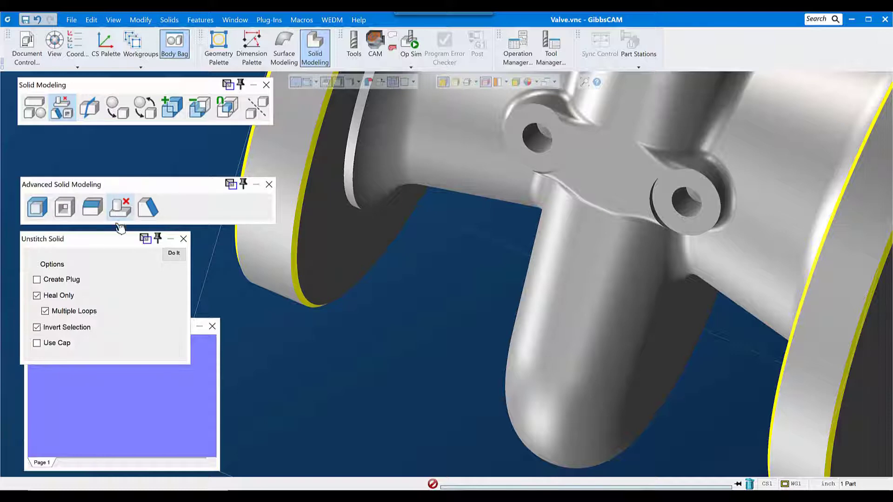
click(175, 254)
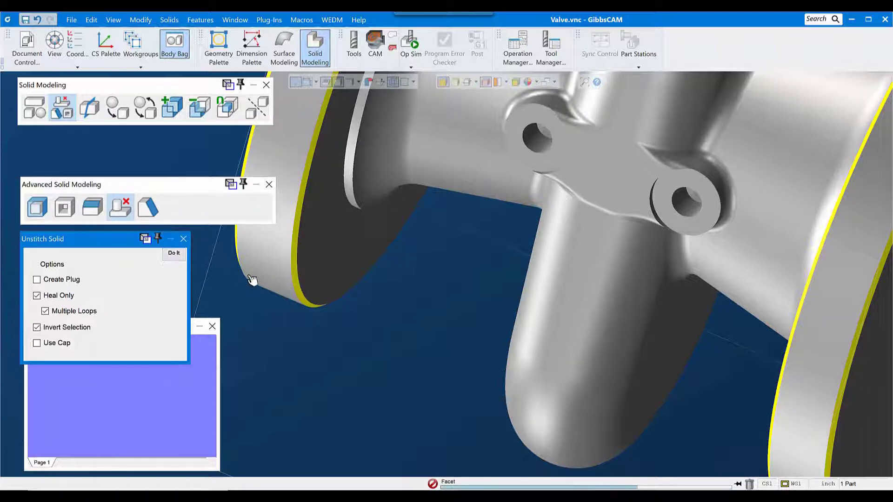
scroll(365, 293, down, 2)
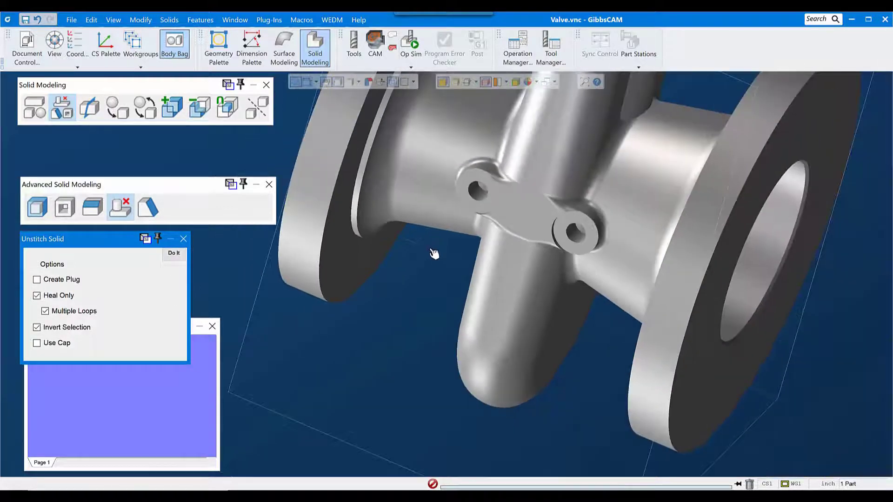
scroll(452, 321, down, 4)
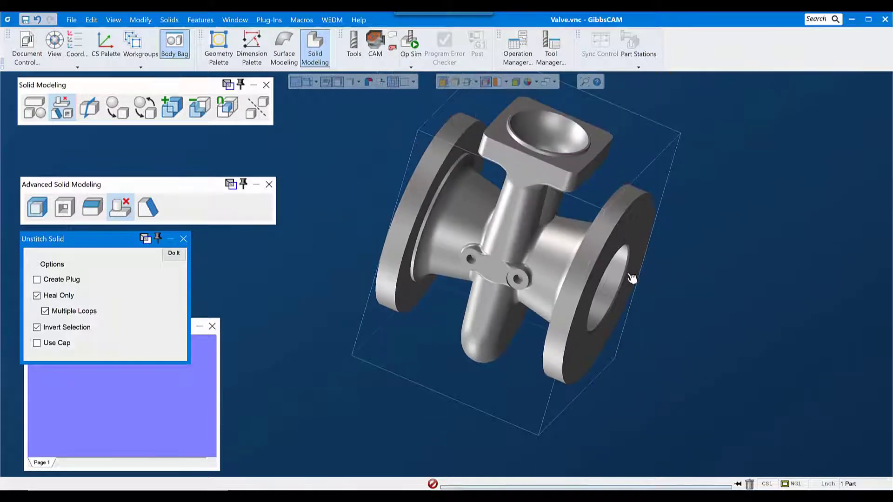
middle_drag(613, 294, 437, 227)
click(541, 276)
scroll(528, 266, up, 5)
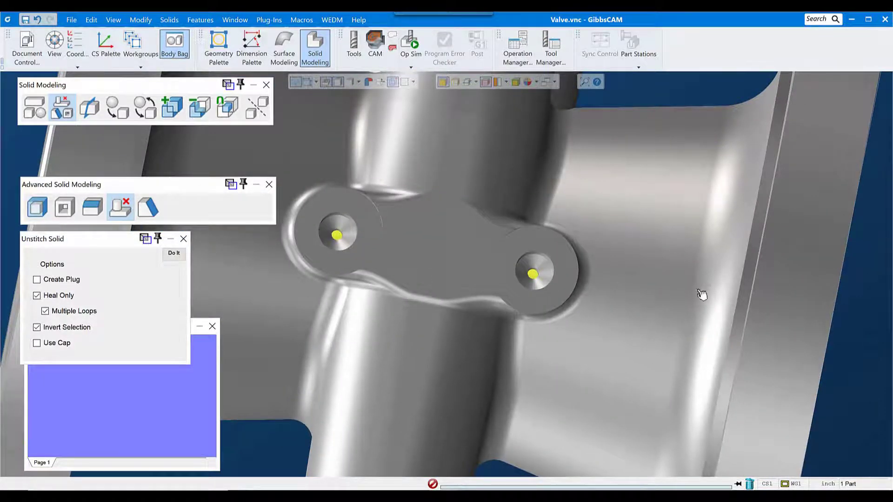
scroll(590, 321, down, 4)
scroll(612, 331, down, 2)
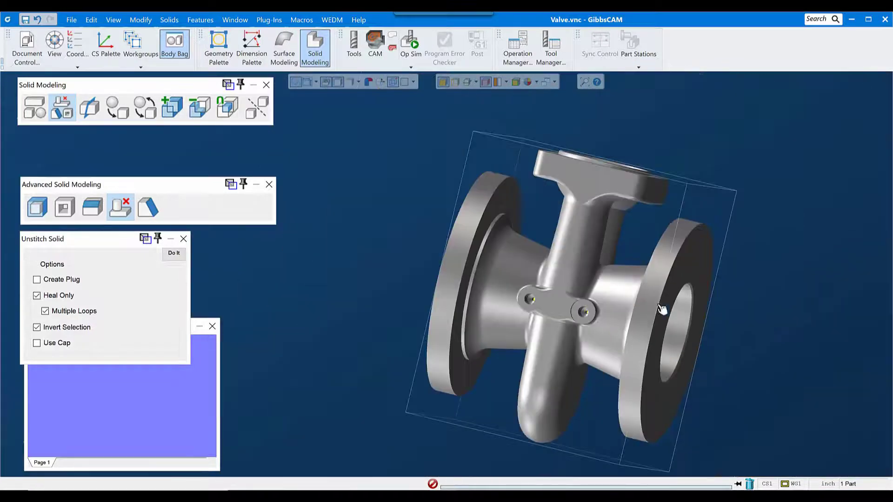
middle_drag(662, 309, 524, 338)
middle_drag(654, 329, 489, 305)
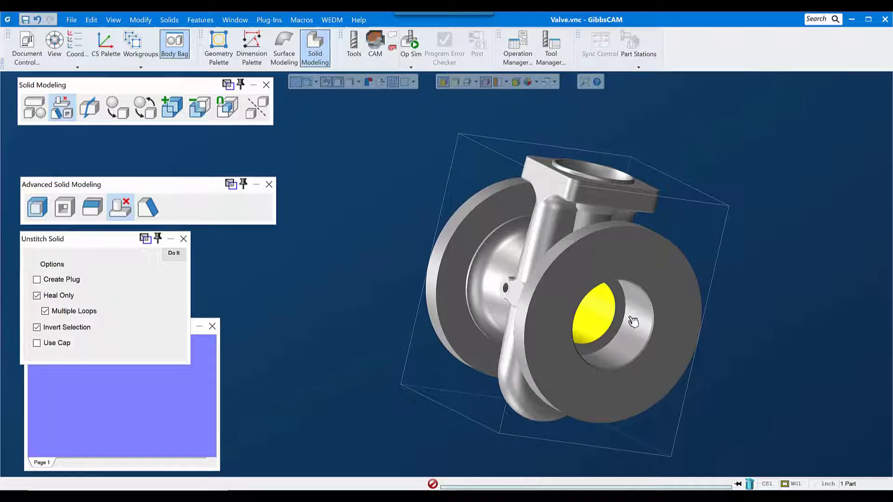
click(333, 147)
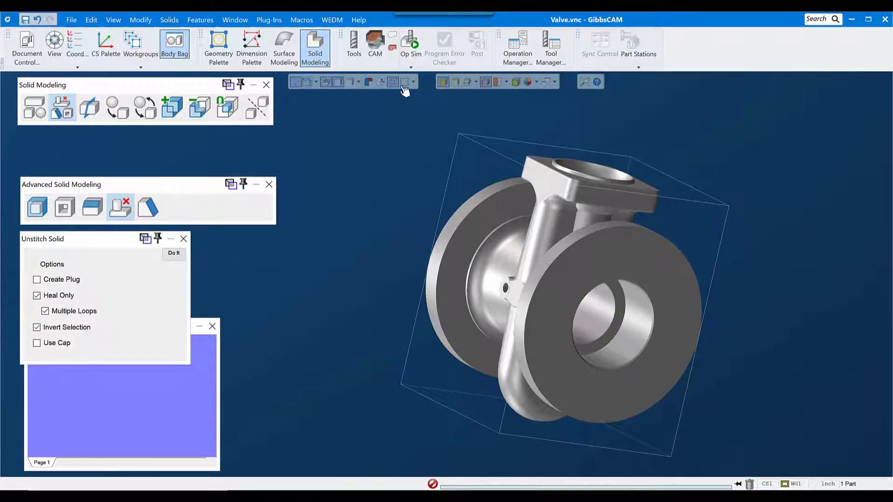
Switch to edge selection and select the inner bore edges of both round flanges and the square top flange.
click(455, 82)
drag(552, 224, 688, 362)
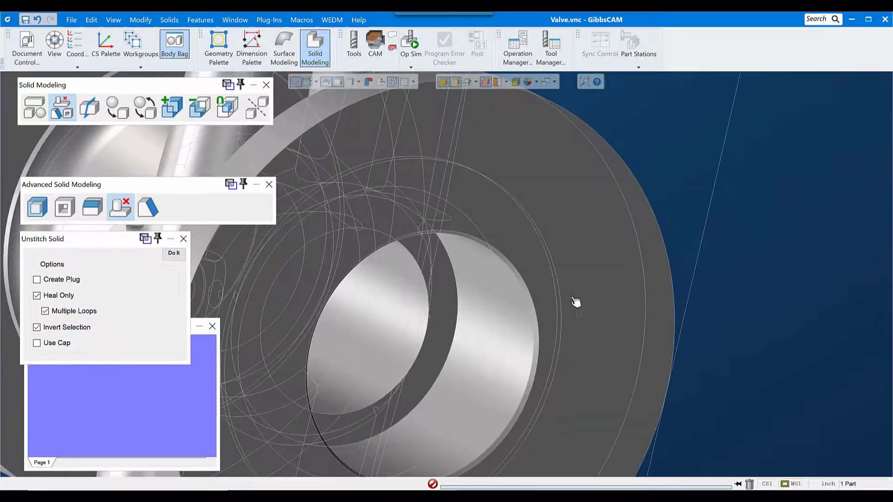
click(509, 259)
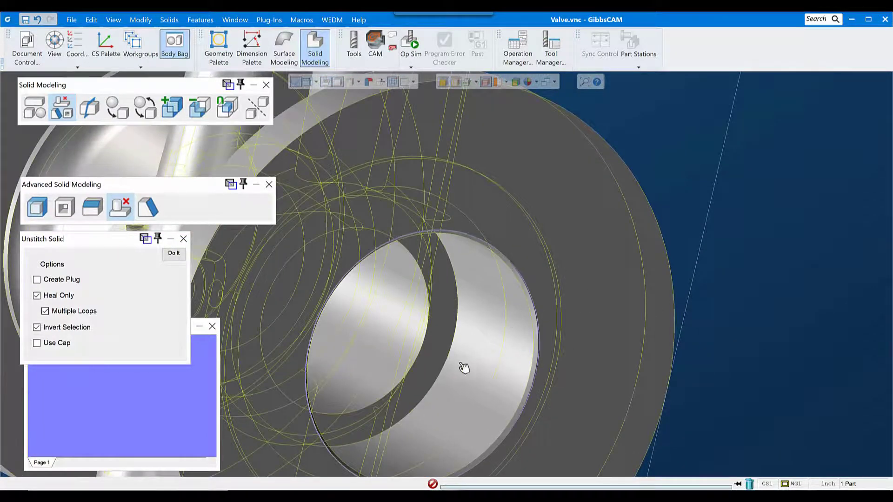
scroll(465, 363, down, 4)
scroll(478, 303, down, 3)
middle_drag(377, 169, 339, 480)
drag(332, 150, 408, 231)
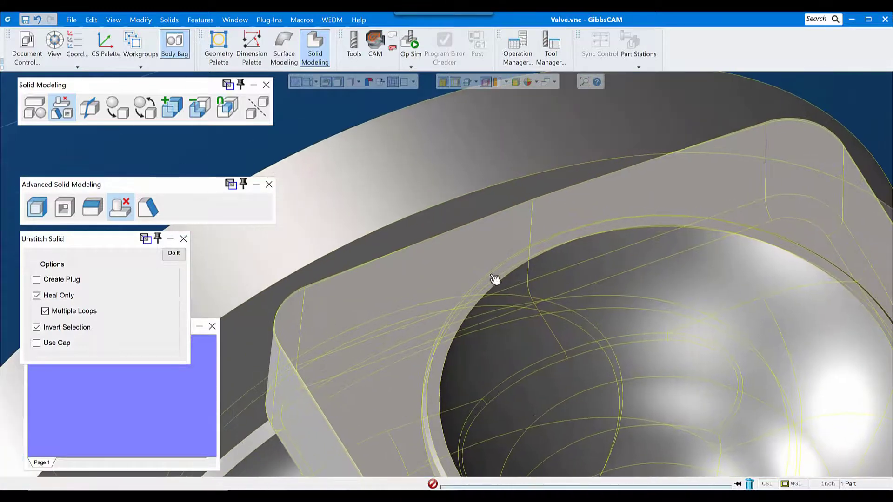
click(545, 259)
middle_drag(425, 303, 728, 490)
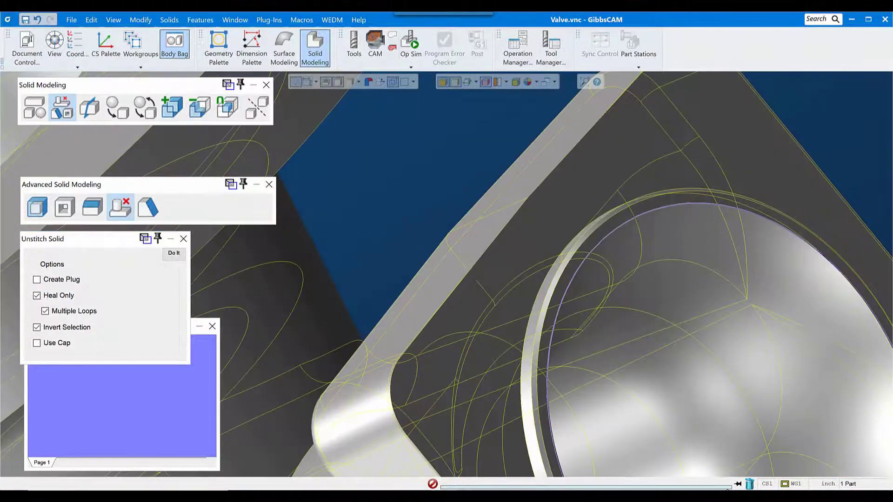
middle_drag(450, 262, 586, 261)
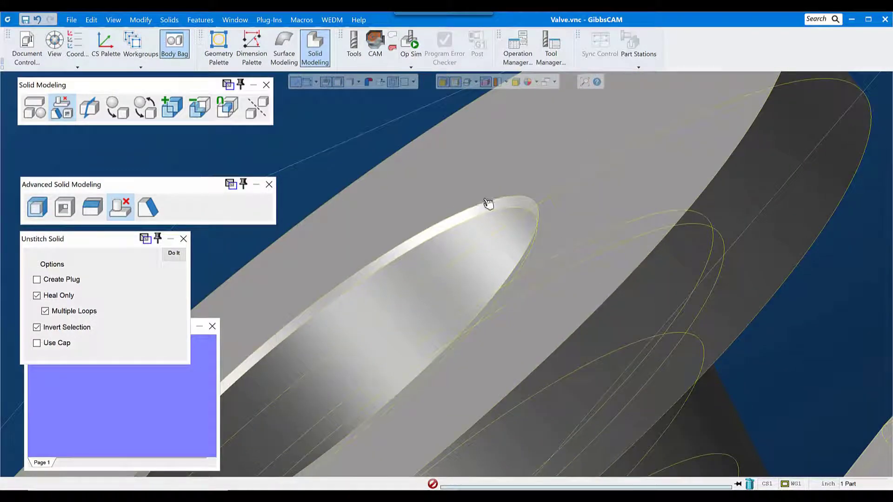
scroll(548, 243, down, 6)
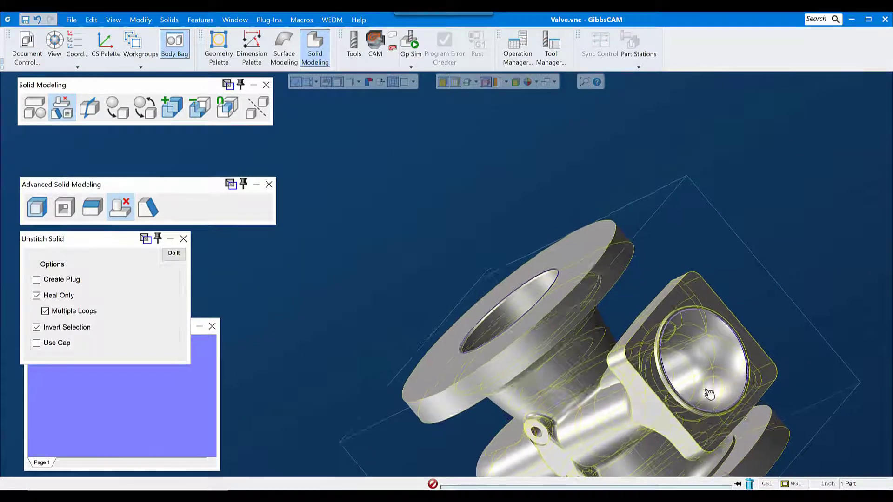
Add the hole edges of the two small side bosses and unstitch the selection with Create Plug enabled.
middle_drag(708, 394, 398, 149)
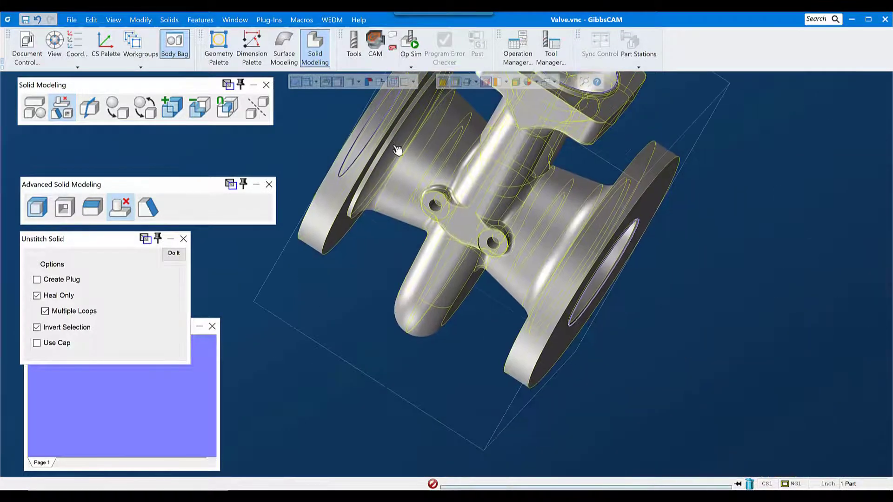
drag(397, 149, 580, 327)
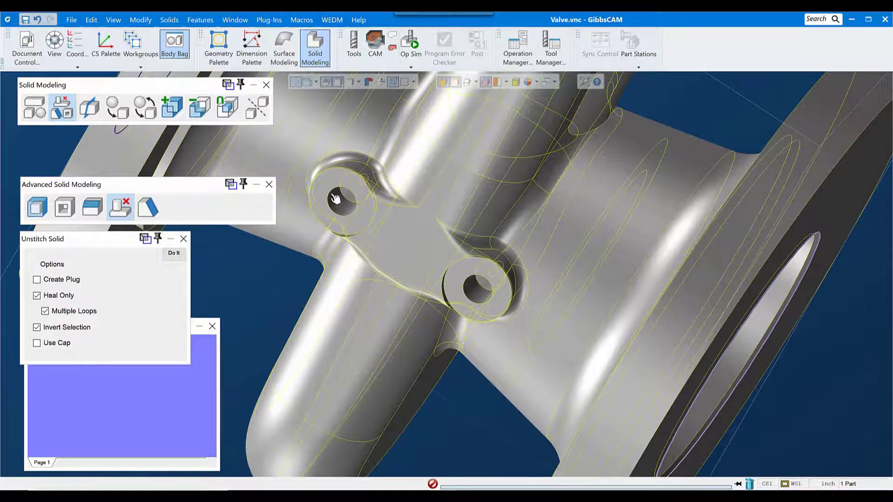
click(334, 196)
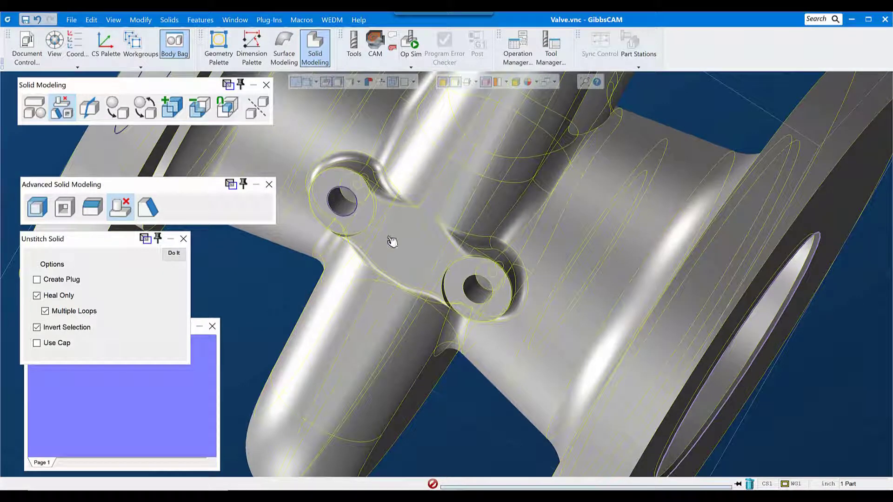
click(468, 286)
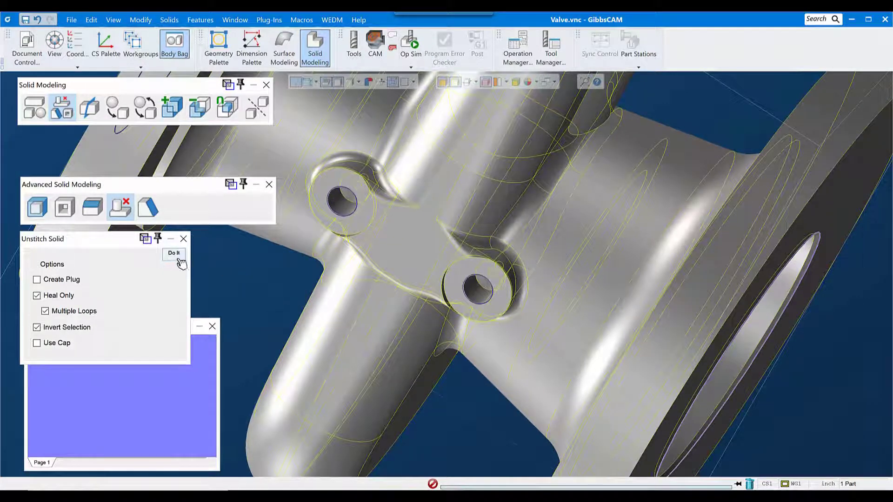
click(63, 279)
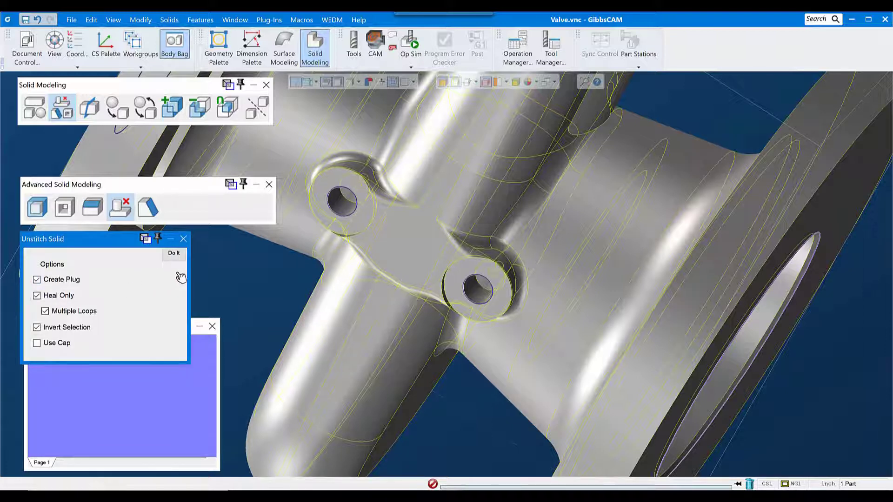
click(175, 255)
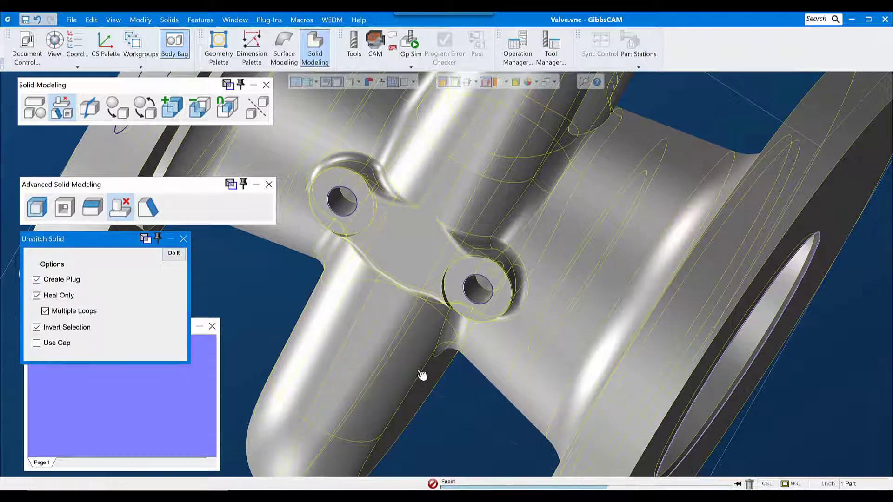
Move the healed valve body into the Body Bag and examine the extracted bore plug from several sides.
click(424, 243)
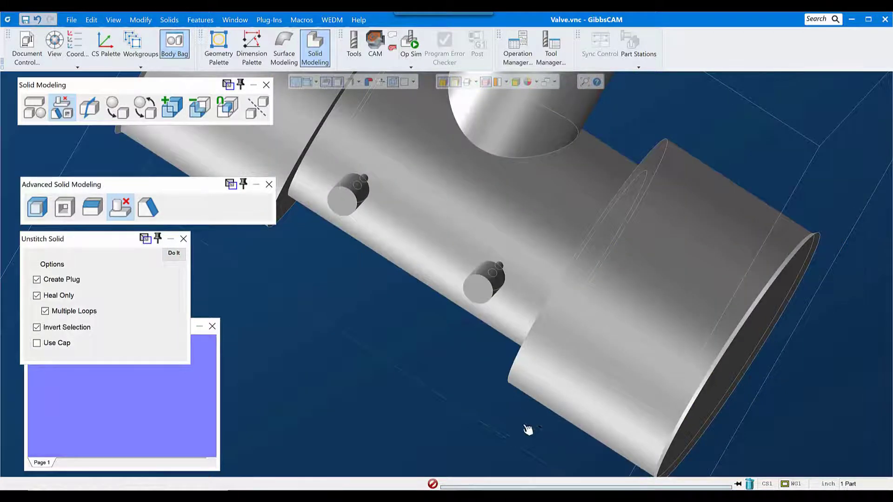
scroll(501, 366, down, 5)
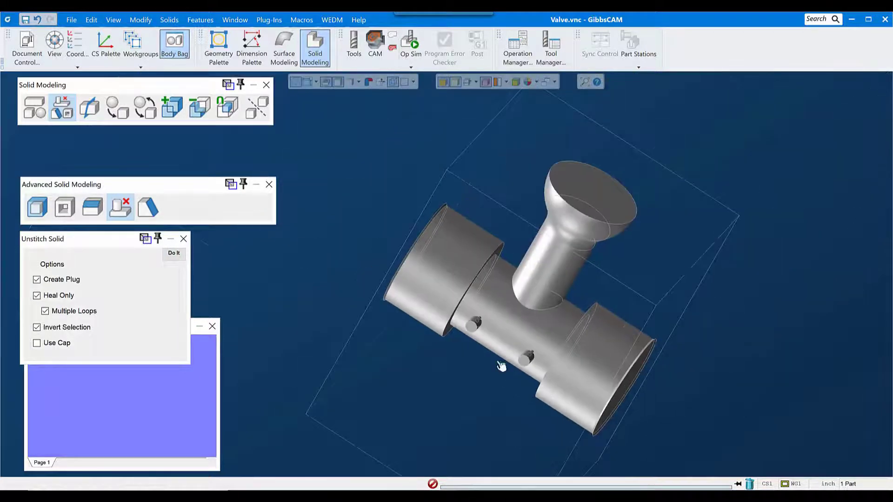
click(455, 83)
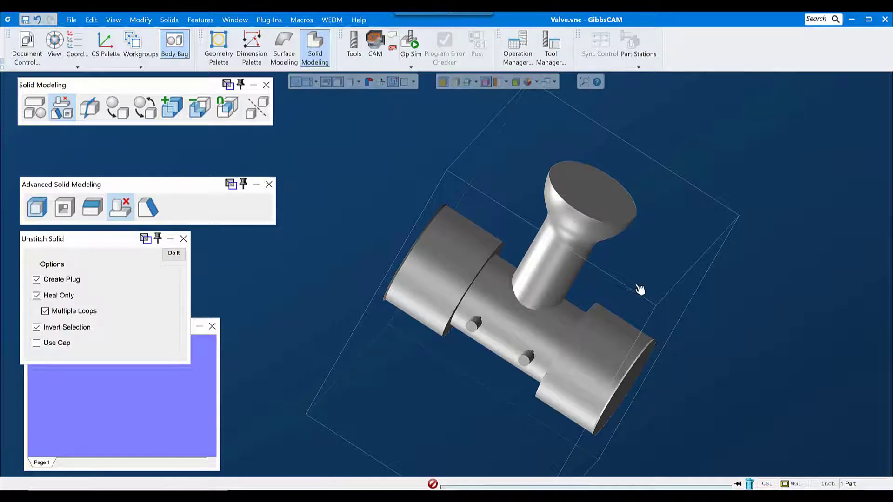
middle_drag(693, 320, 385, 189)
middle_drag(613, 359, 416, 378)
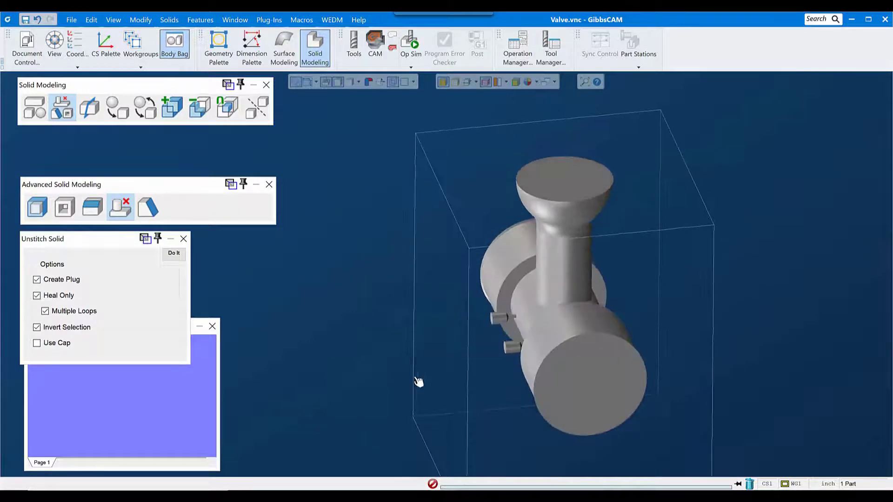
drag(459, 299, 602, 379)
middle_drag(577, 283, 670, 288)
scroll(675, 292, down, 8)
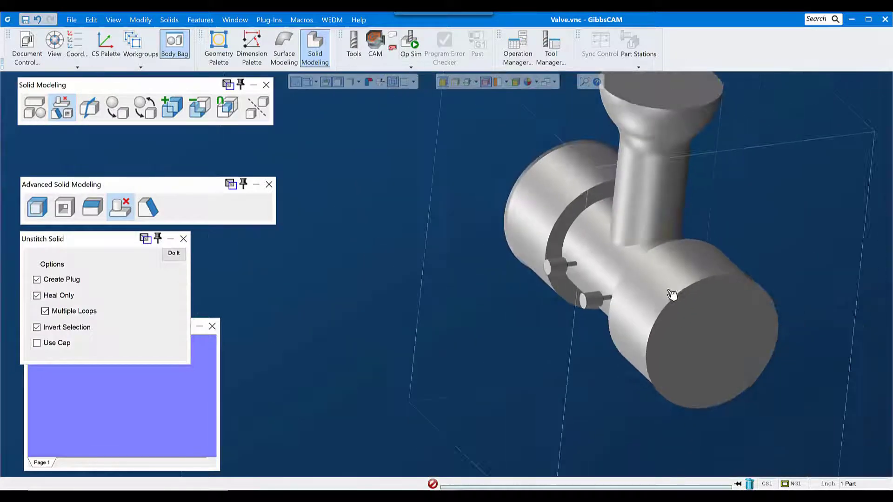
Delete the extracted bore plug body and bring the healed valve back from the Body Bag.
click(661, 222)
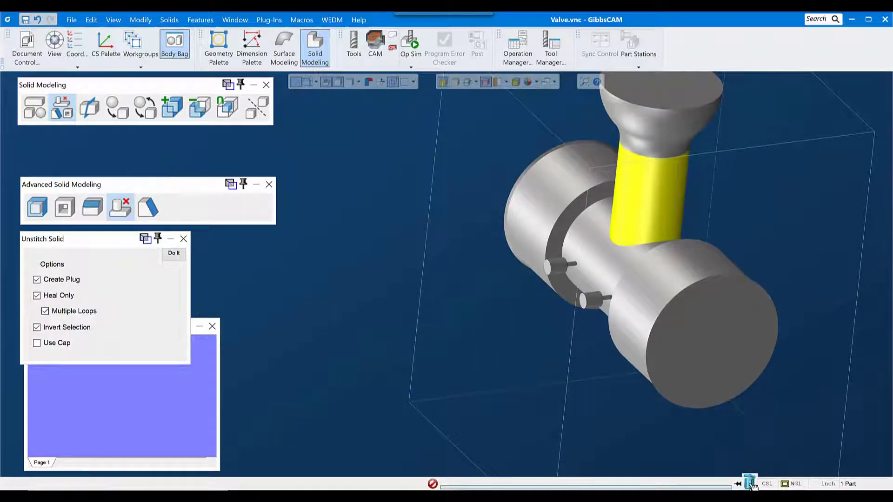
click(749, 484)
click(416, 276)
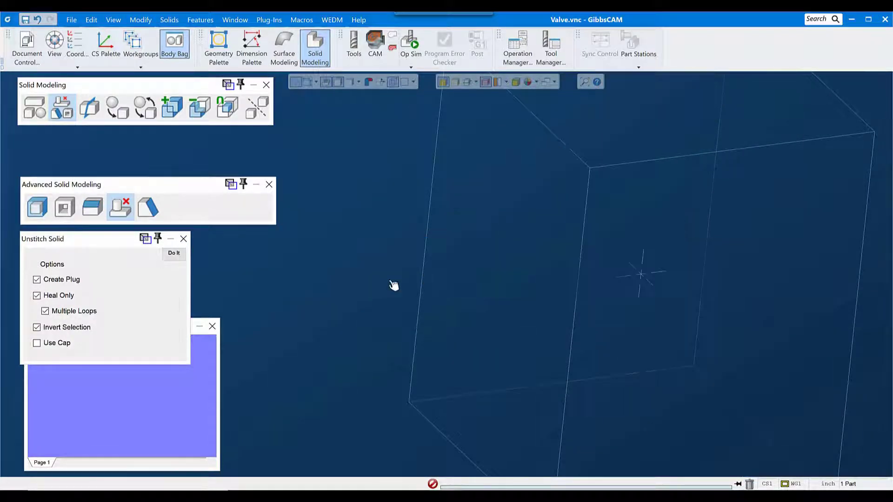
click(210, 357)
double_click(132, 346)
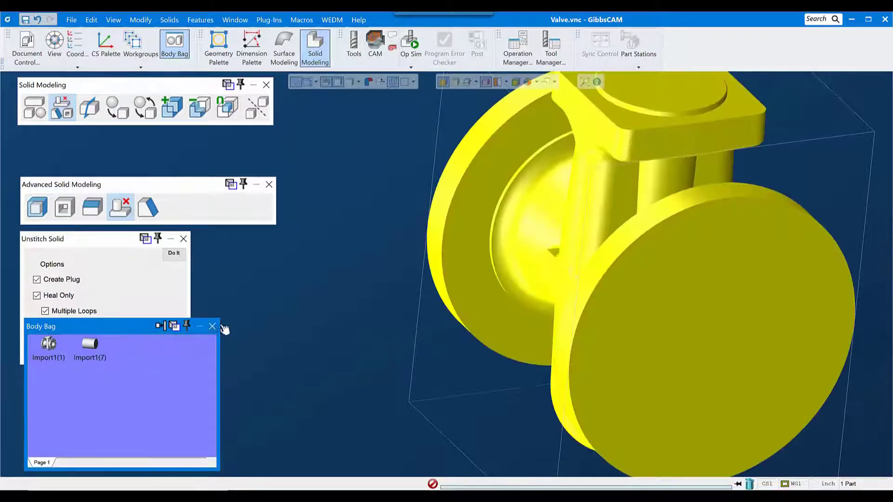
click(214, 326)
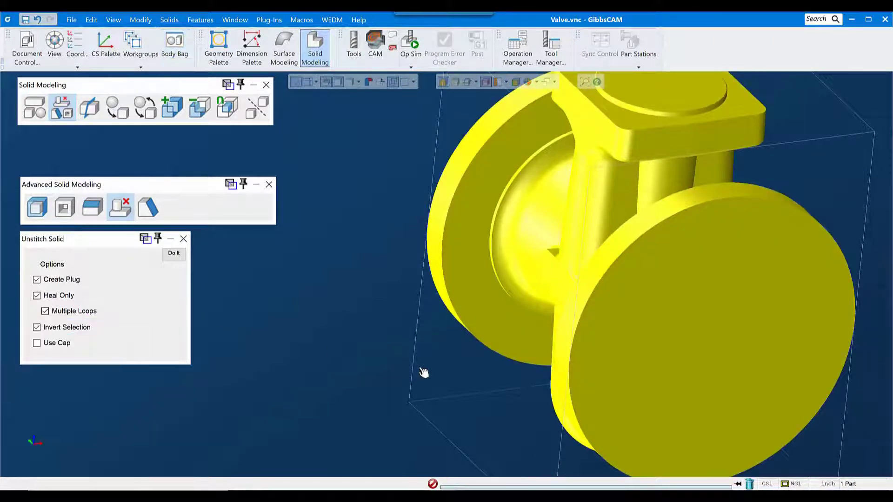
Remove the two round raised pads on the side boss with Unstitch Solid by selecting their faces.
scroll(424, 372, down, 3)
middle_drag(478, 382, 596, 314)
middle_drag(367, 221, 438, 336)
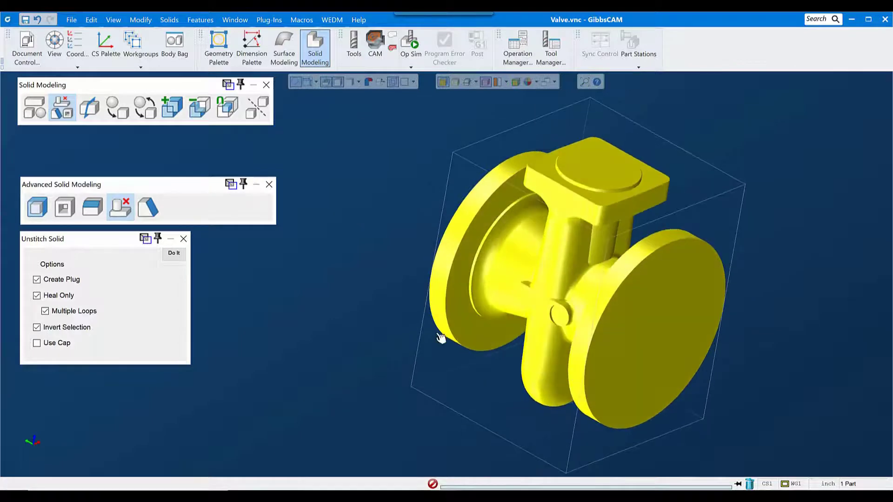
drag(494, 278, 613, 367)
click(482, 258)
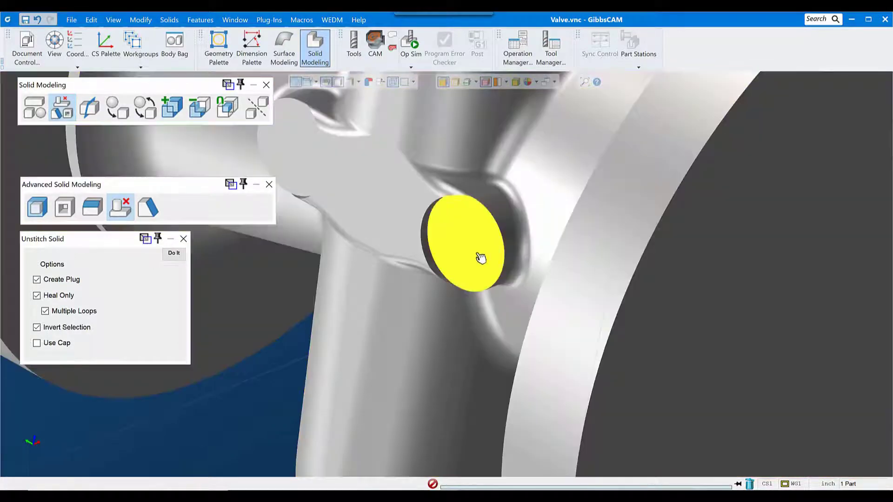
middle_drag(424, 255, 594, 313)
shift+click(462, 214)
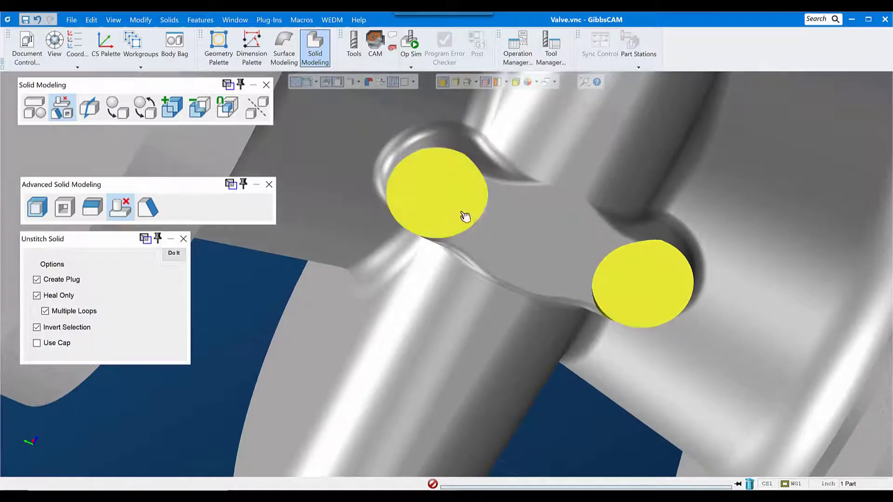
middle_drag(462, 214, 512, 264)
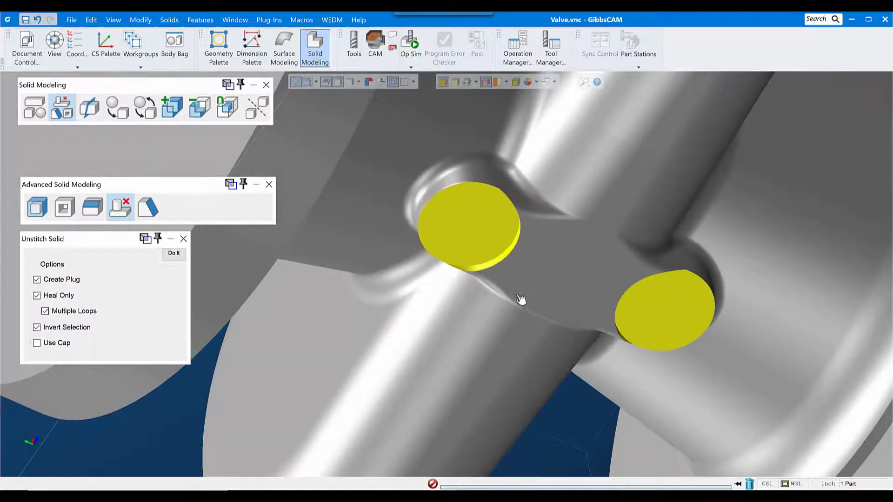
middle_drag(575, 334, 613, 248)
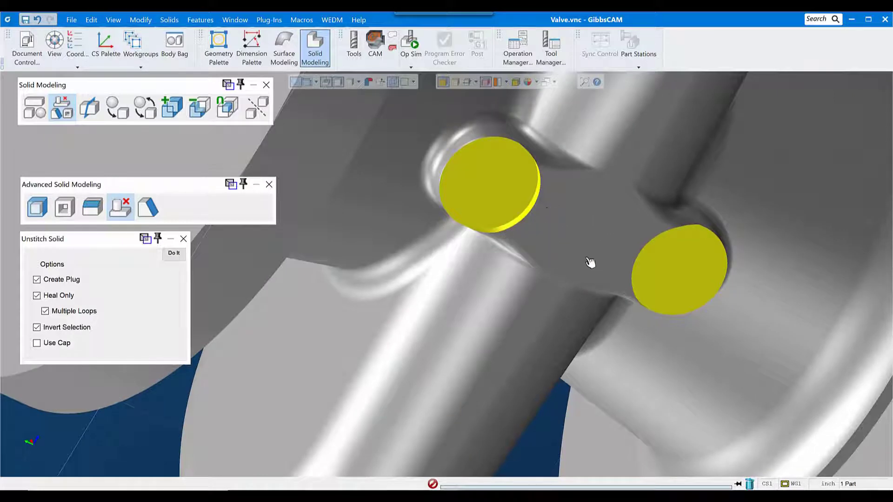
middle_drag(590, 261, 499, 214)
middle_drag(587, 345, 592, 219)
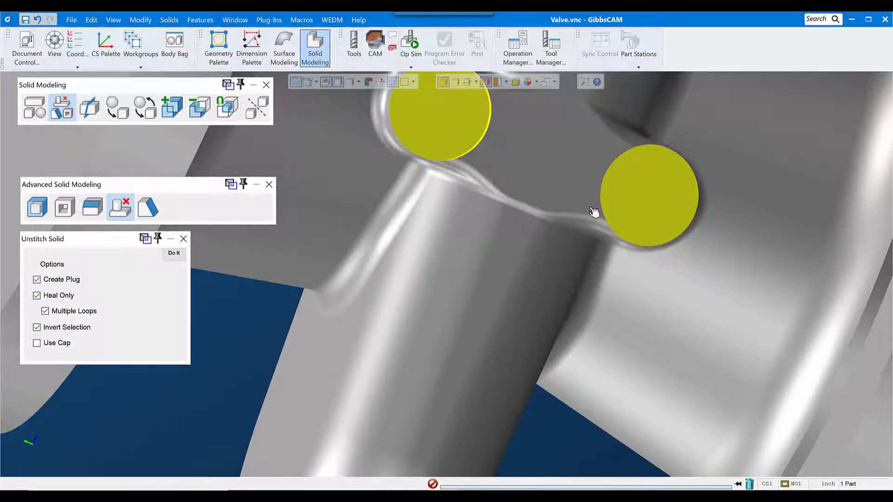
click(173, 254)
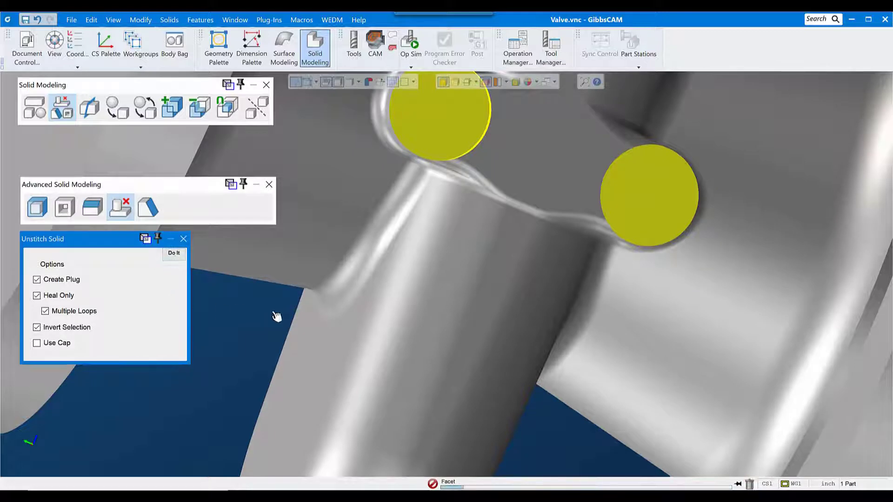
middle_drag(554, 402, 590, 209)
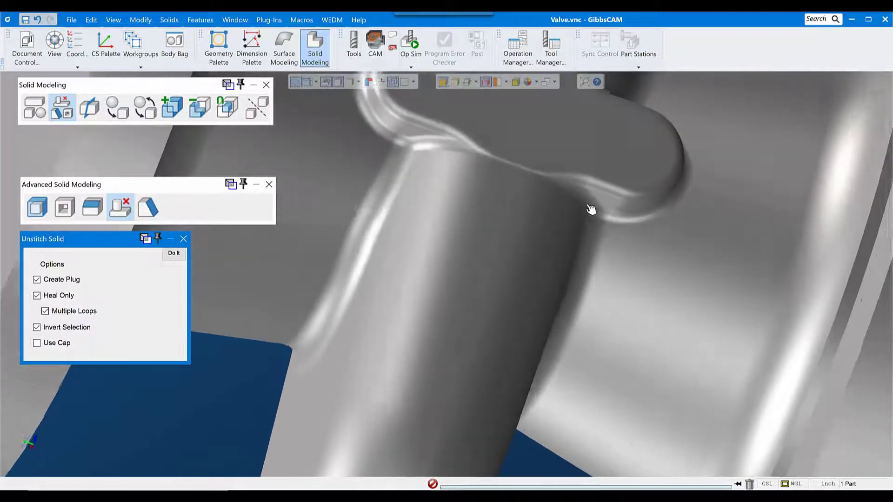
scroll(578, 275, down, 8)
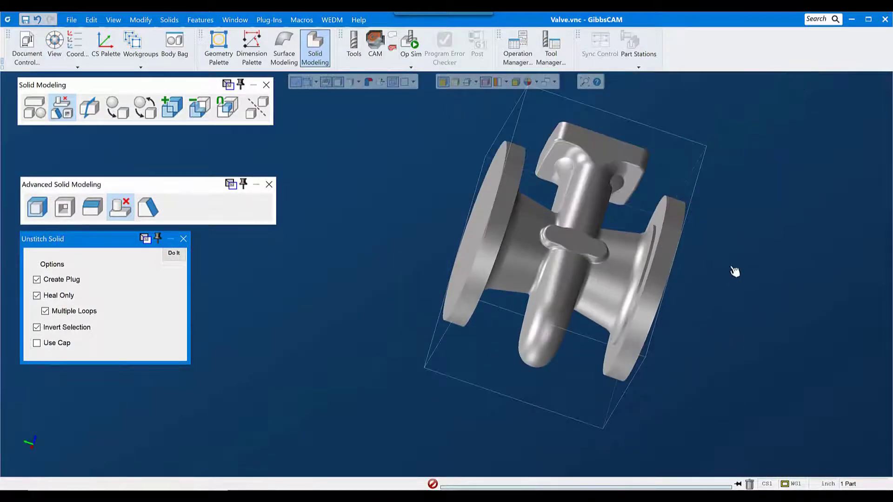
middle_drag(735, 271, 556, 330)
Store the simplified valve in the Body Bag and bring back the original valve with all its holes in isometric view.
double_click(572, 222)
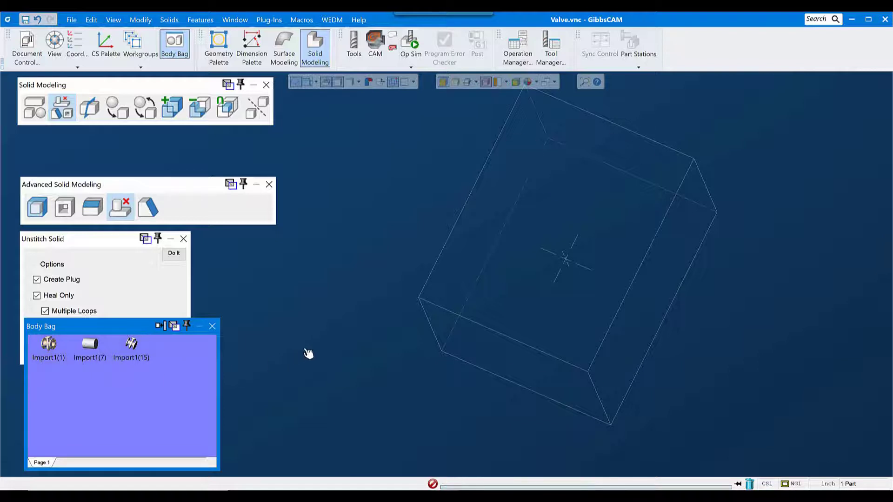
key(ctrl+z)
key(ctrl+i)
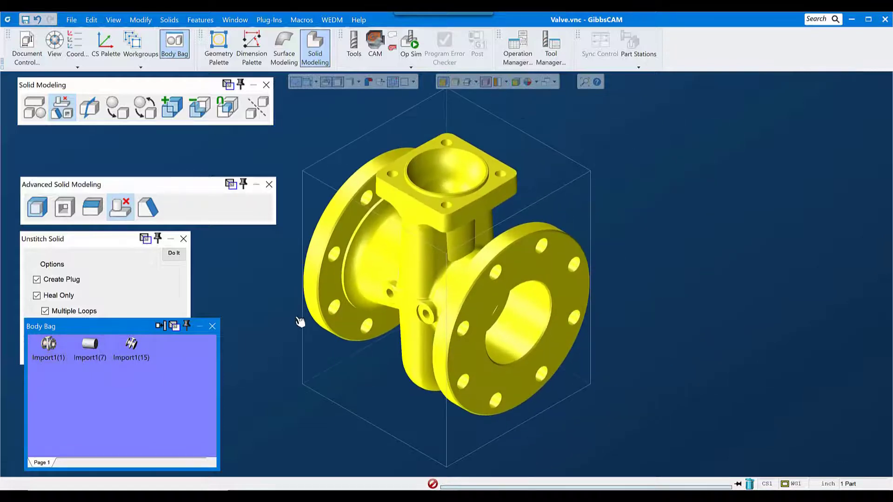
click(212, 326)
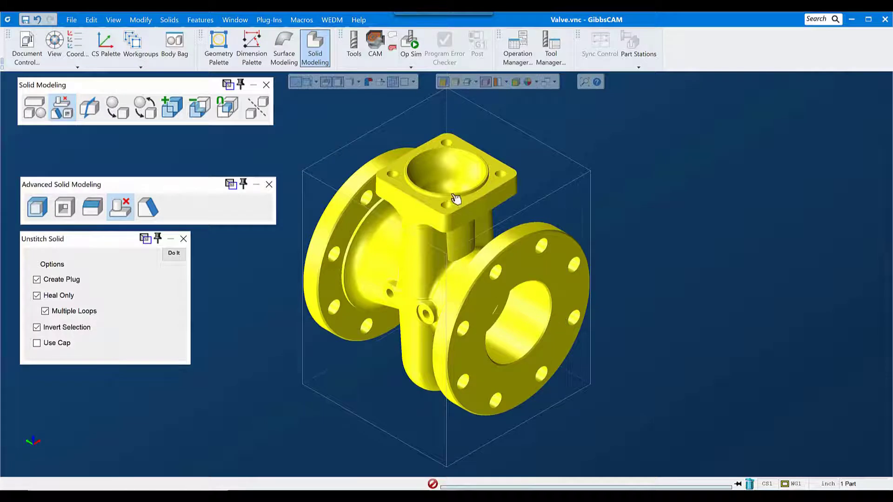
Run automatic feature recognition on the original valve in Hole Manager and auto-group the holes.
click(200, 19)
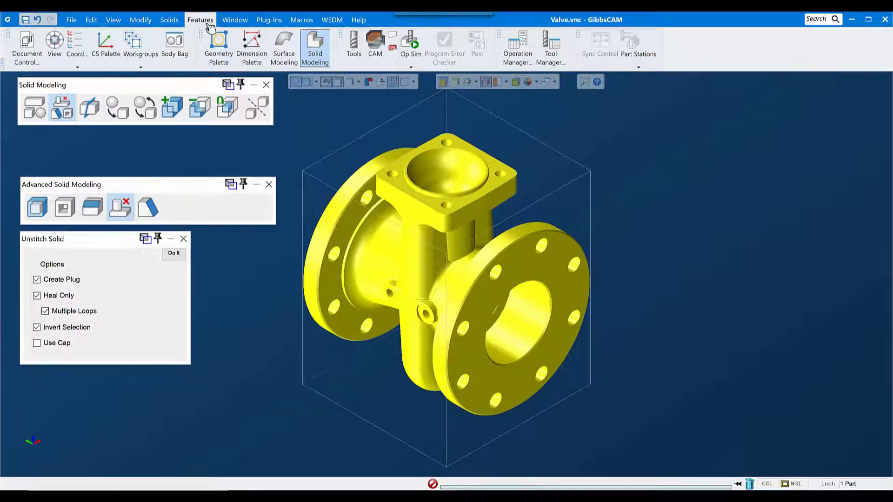
click(210, 68)
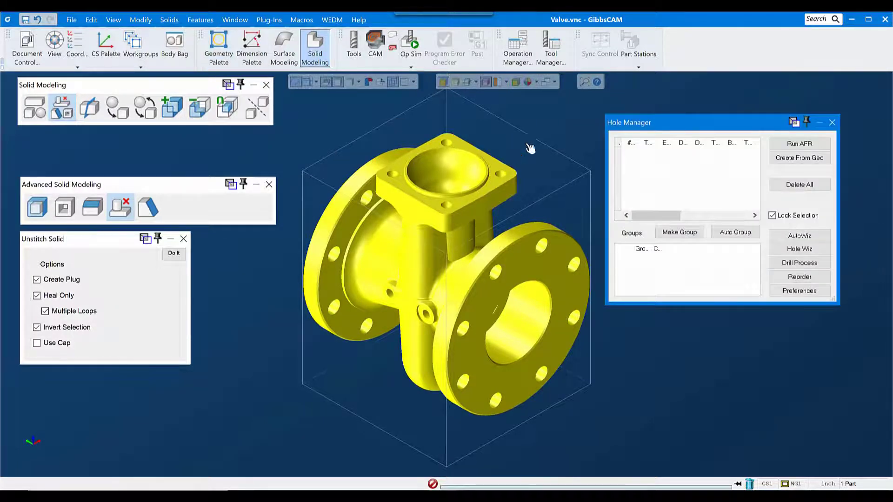
click(800, 143)
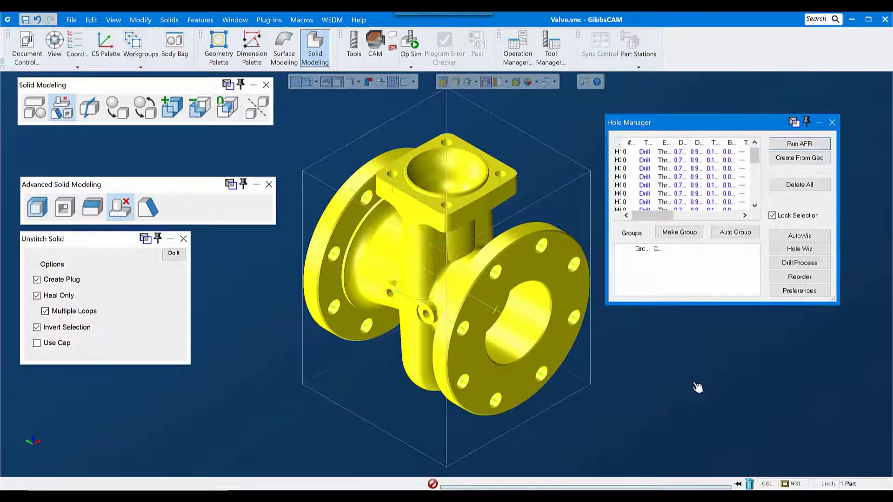
click(736, 237)
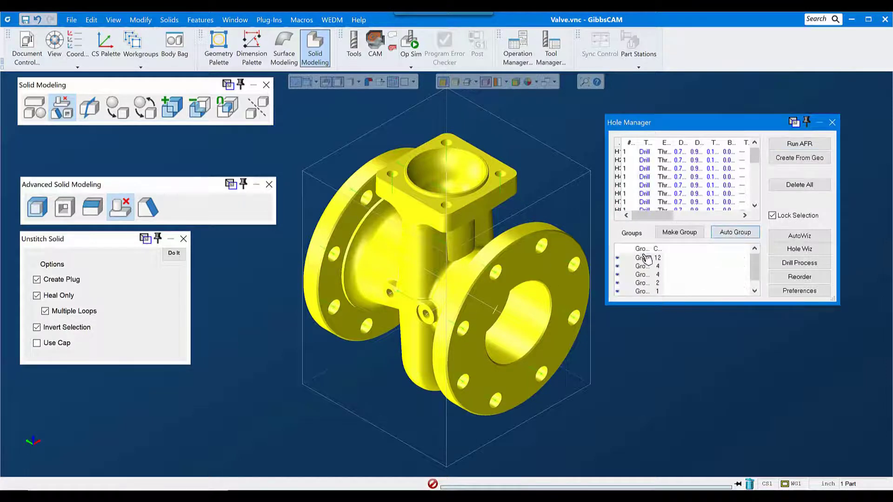
Select all the hole groups in Hole Manager and remove their holes and bores from the valve with Unstitch Solid, Create Plug turned off.
click(643, 263)
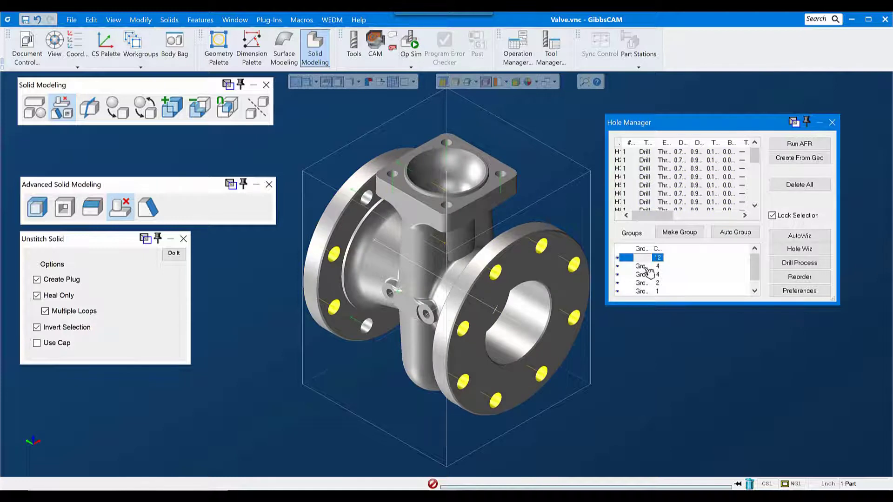
click(646, 266)
click(642, 275)
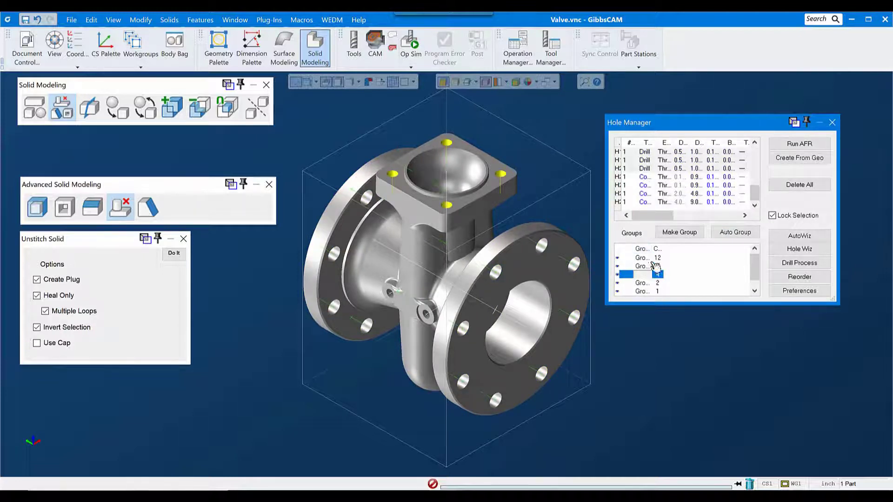
click(647, 258)
scroll(646, 283, down, 1)
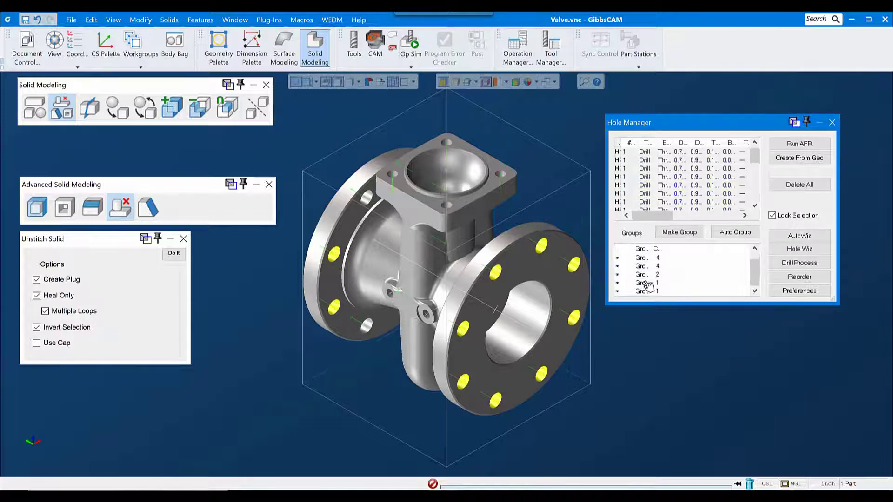
shift+click(645, 293)
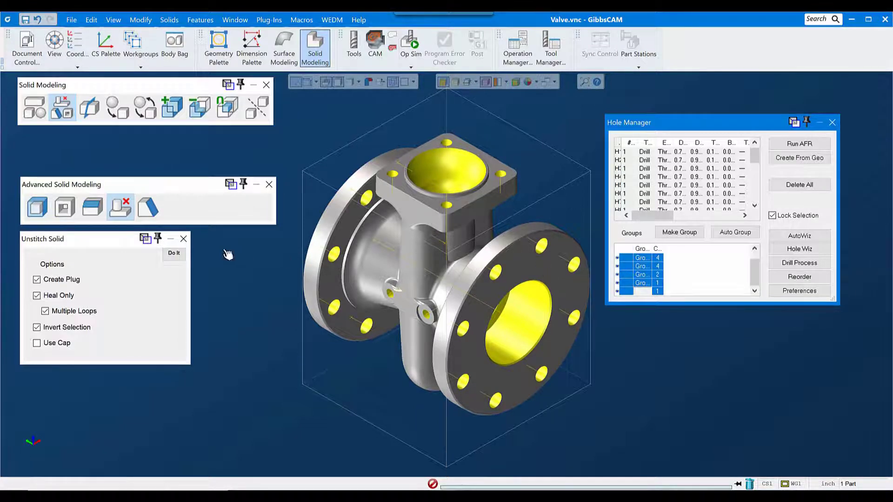
click(172, 256)
click(52, 280)
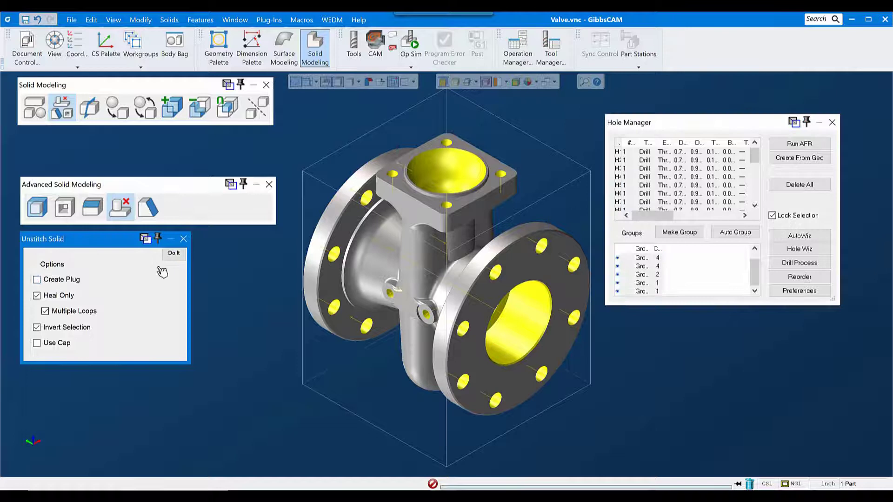
click(185, 259)
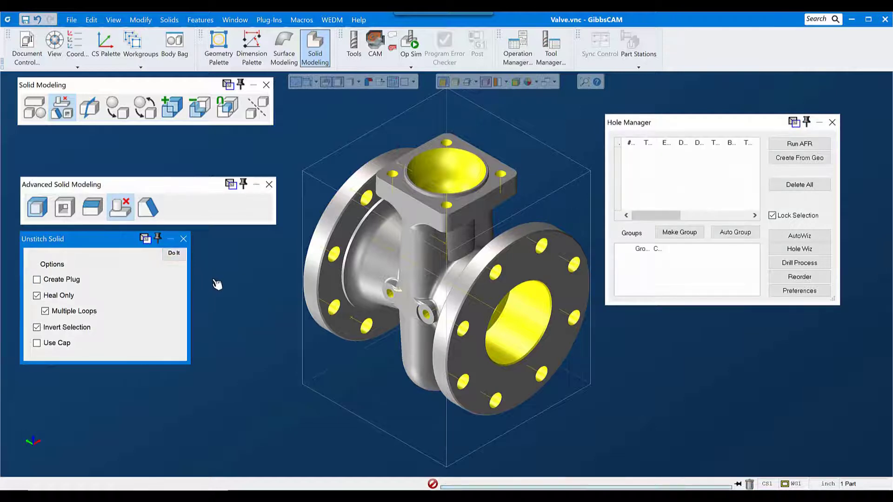